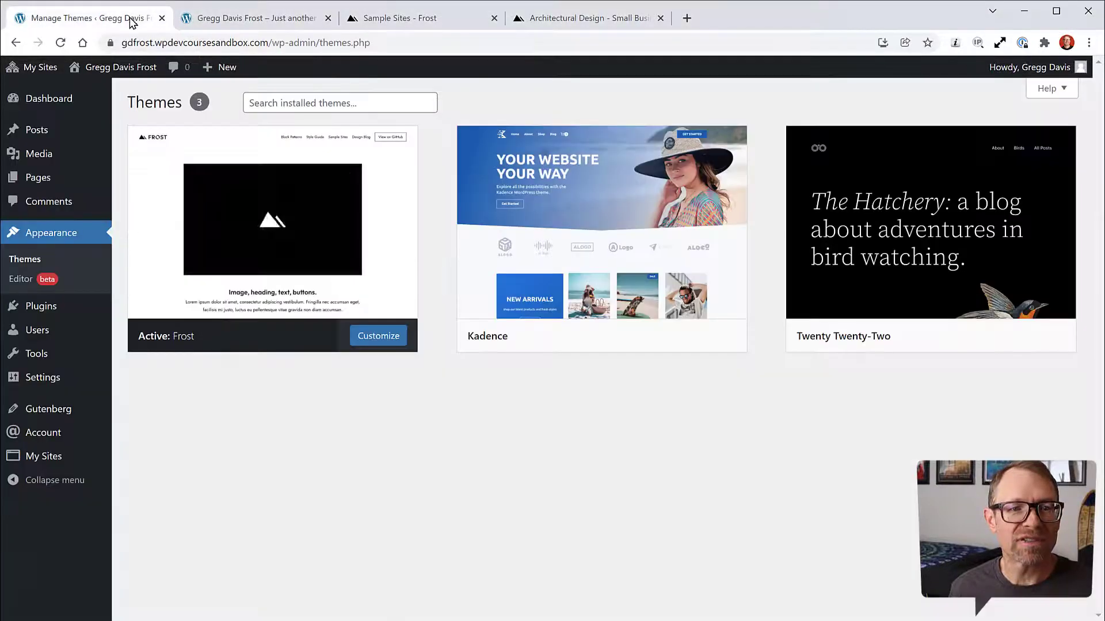
Go back to Appearance > Themes, where Frost is the active theme beside Kadence and Twenty Twenty-Two
{"action": "left_click", "coordinate": [130, 19]}
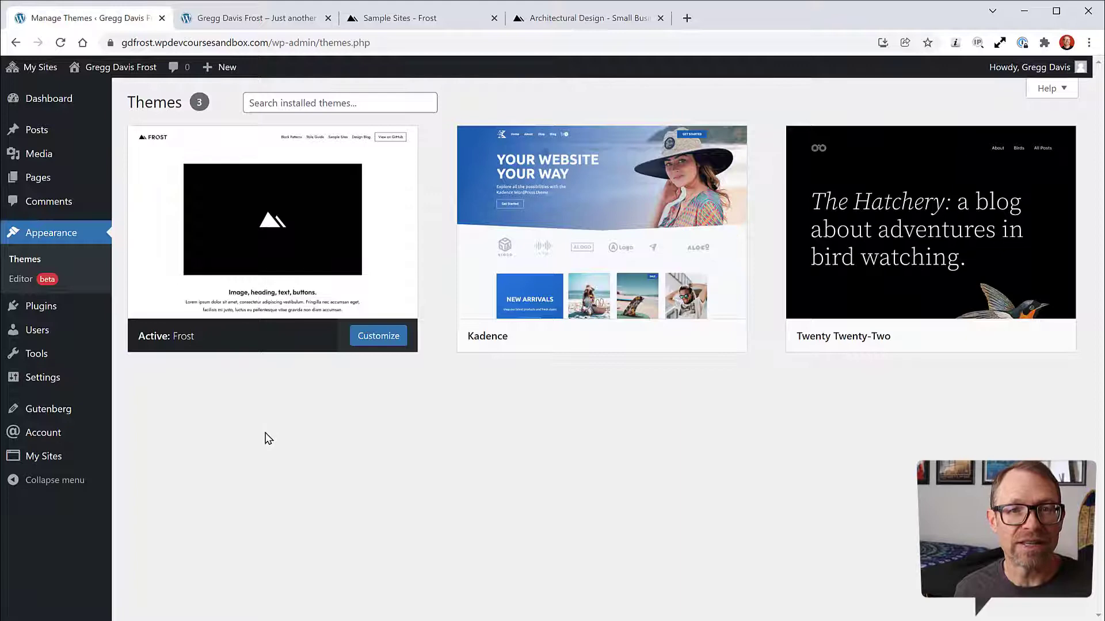
Find the Small Business card's Download XML link on frostwp.com, then bring up the Frost WP folder
{"action": "left_click", "coordinate": [401, 24]}
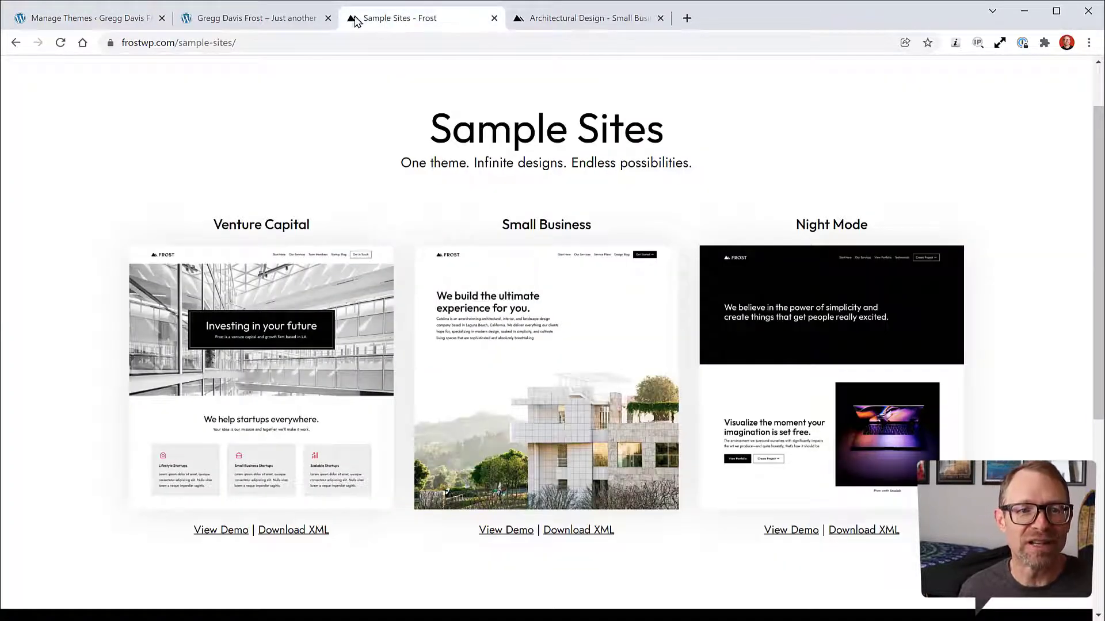
{"action": "scroll", "coordinate": [654, 174], "scroll_direction": "up", "scroll_amount": 2}
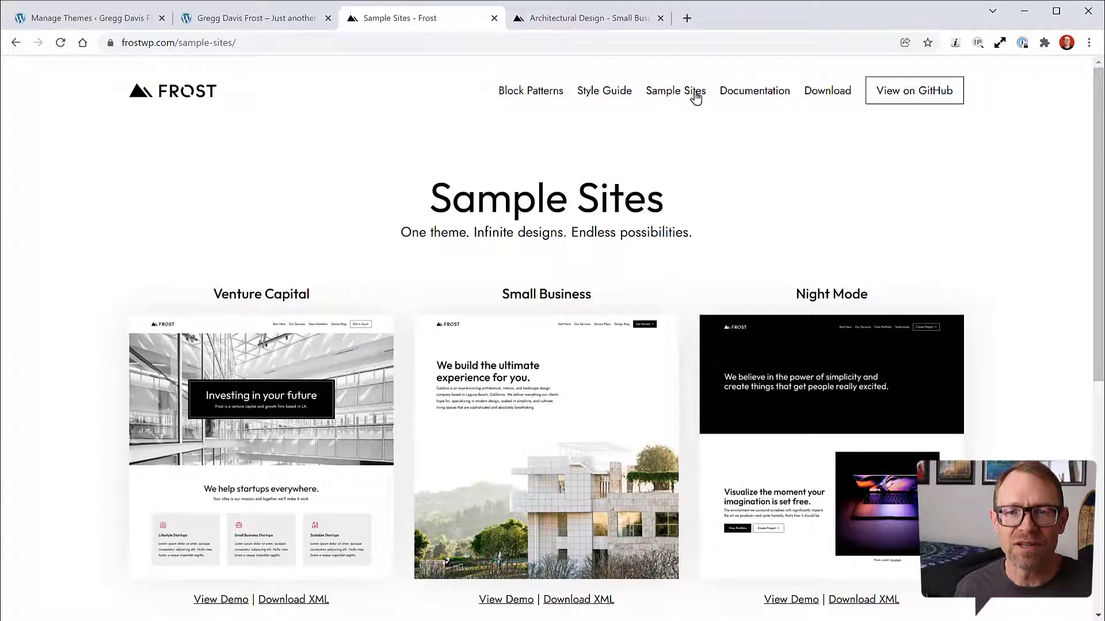
{"action": "scroll", "coordinate": [355, 314], "scroll_direction": "down", "scroll_amount": 2}
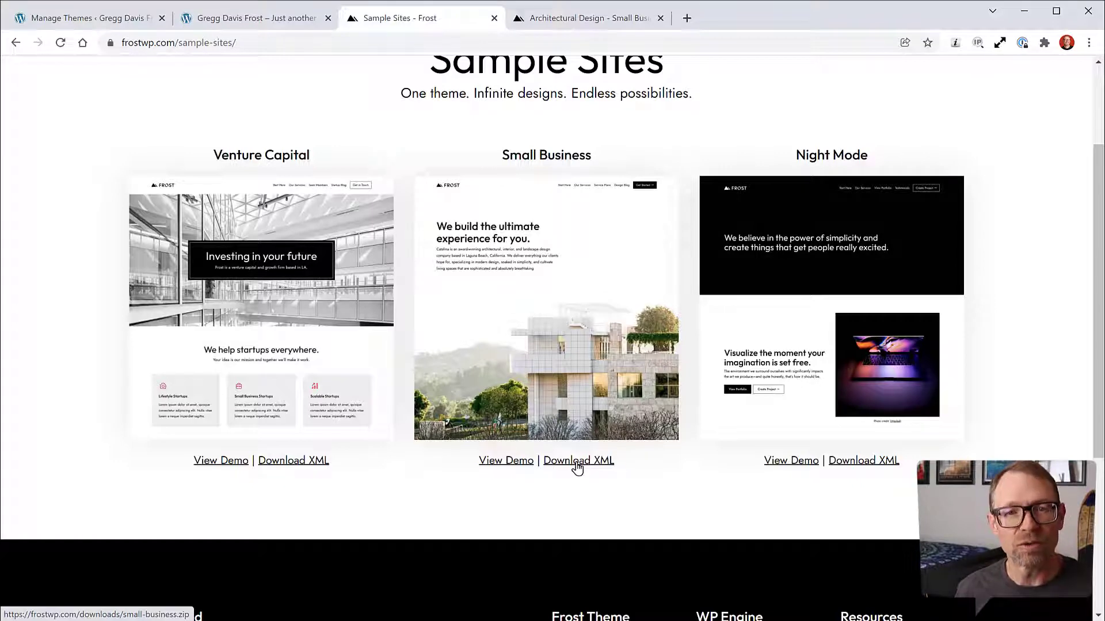
{"action": "key", "text": "alt+Tab"}
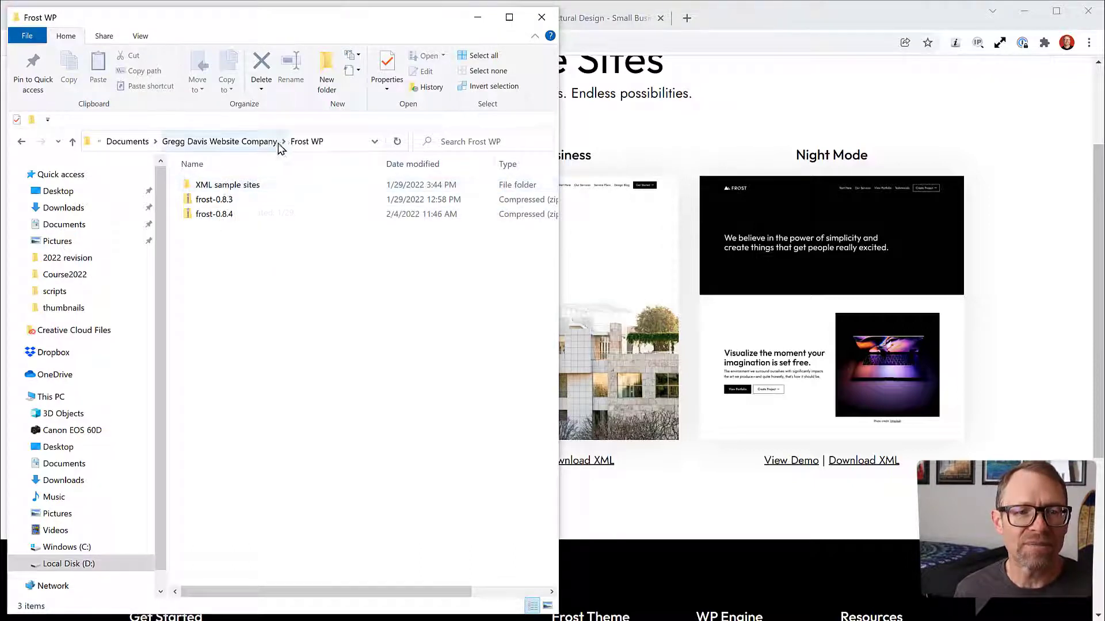
Locate the 75.7 KB small-business XML file in XML sample sites > small-business
{"action": "double_click", "coordinate": [235, 187]}
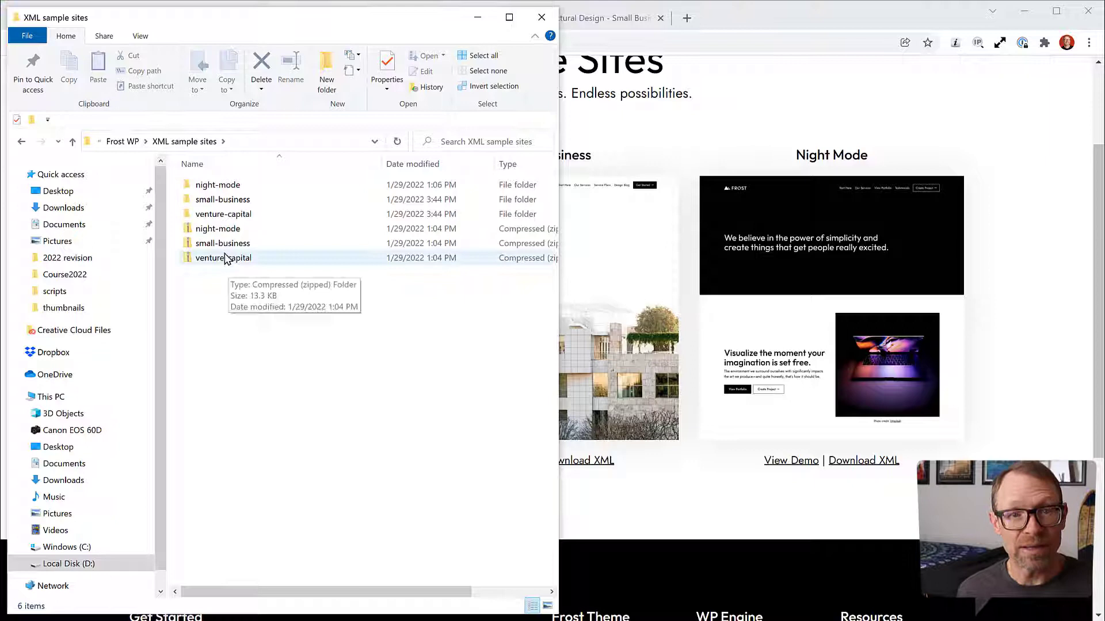
{"action": "right_click", "coordinate": [229, 247]}
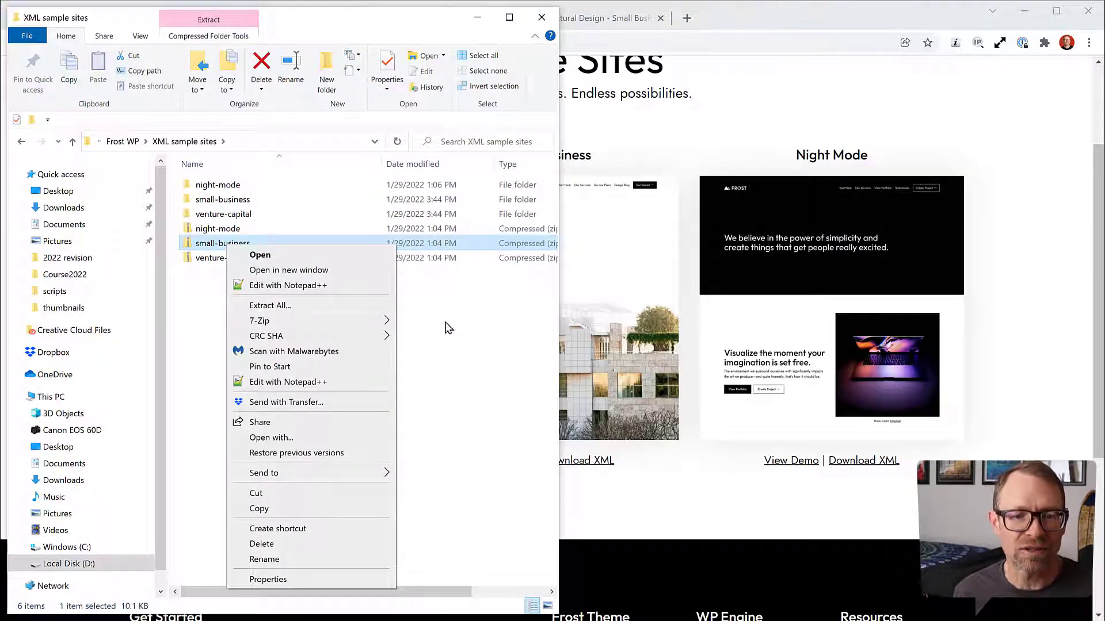
{"action": "left_click", "coordinate": [420, 374]}
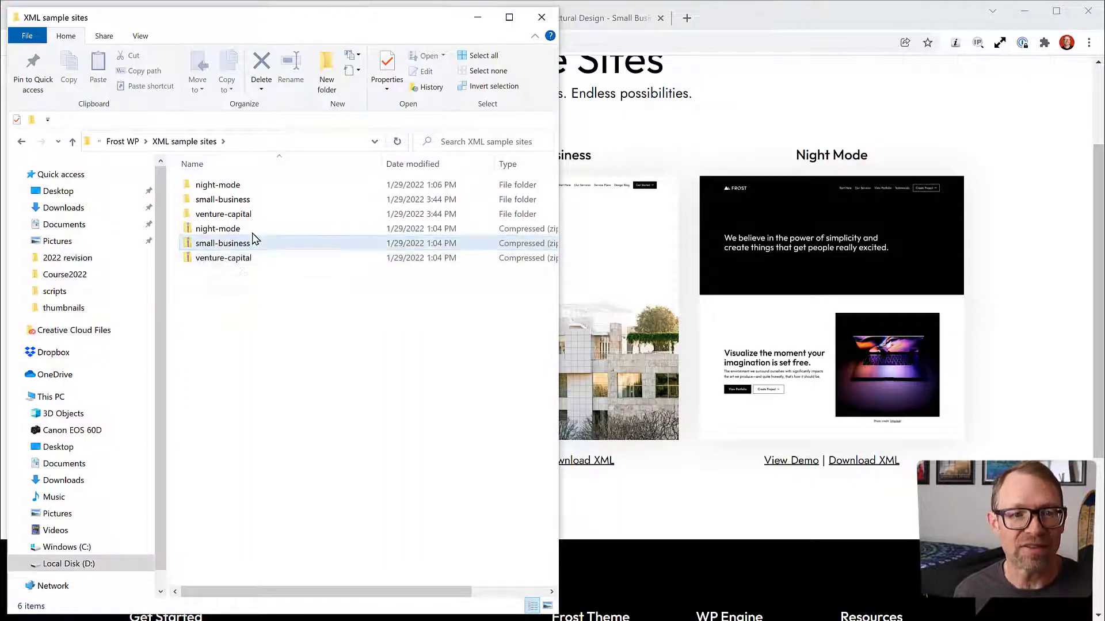
{"action": "double_click", "coordinate": [231, 201]}
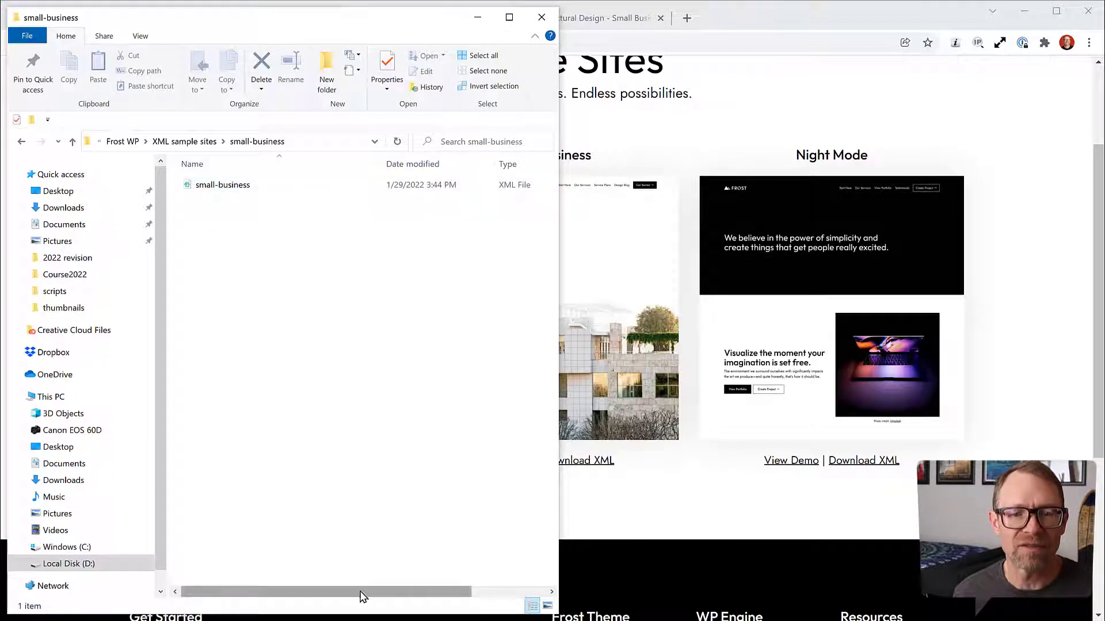
{"action": "left_click_drag", "start_coordinate": [360, 591], "coordinate": [301, 567]}
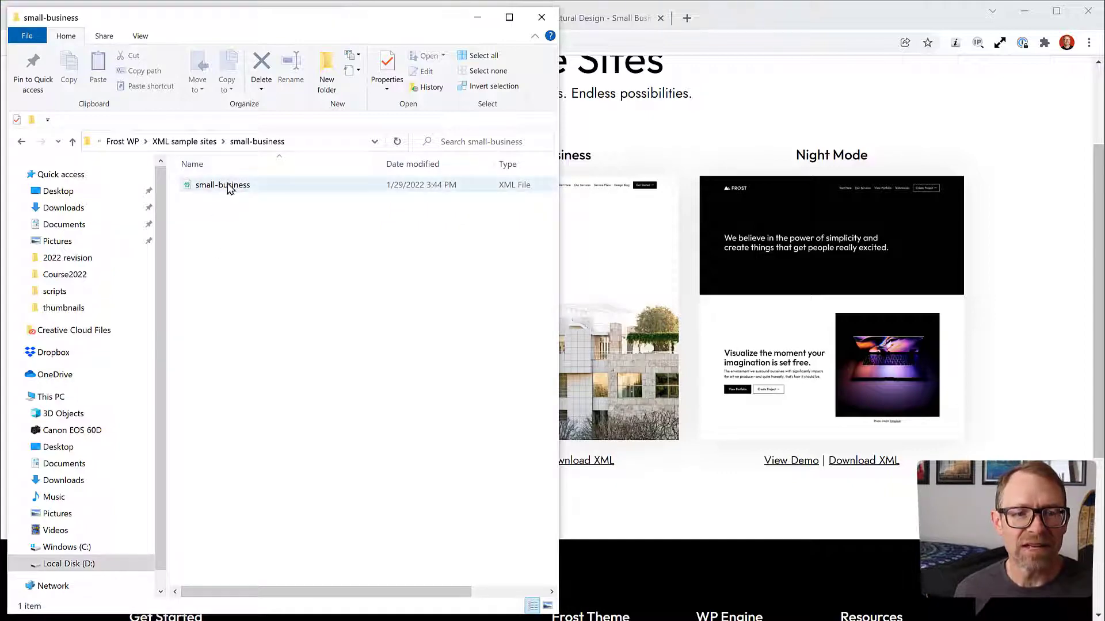
Activate the WordPress Importer plugin, then run the WordPress importer from Tools > Import
{"action": "left_click", "coordinate": [641, 108]}
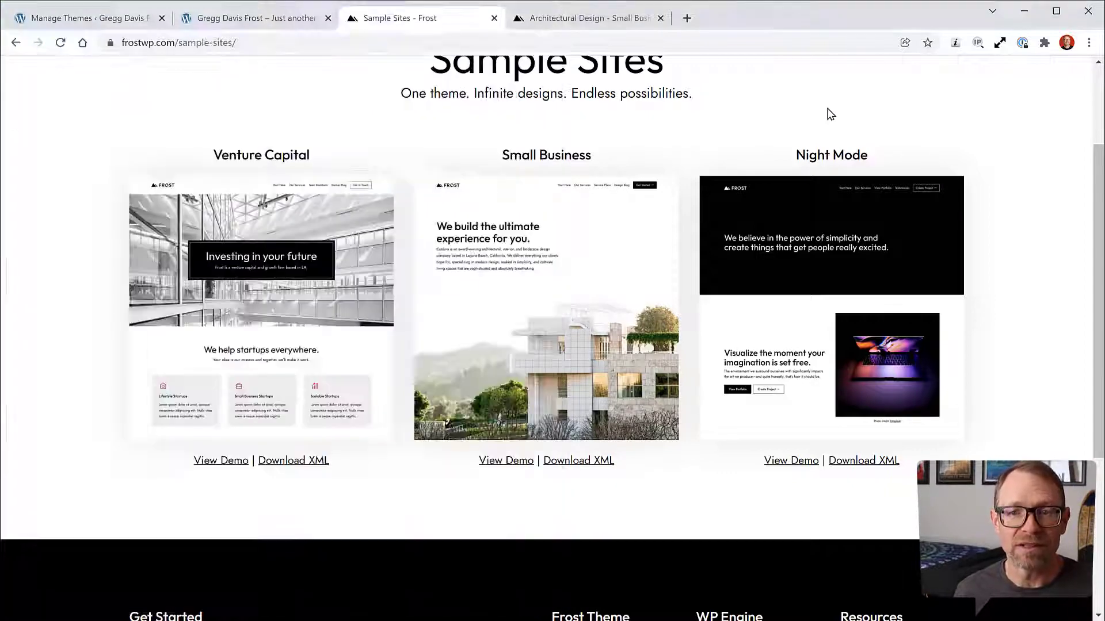
{"action": "scroll", "coordinate": [413, 148], "scroll_direction": "up", "scroll_amount": 3}
{"action": "left_click", "coordinate": [141, 18]}
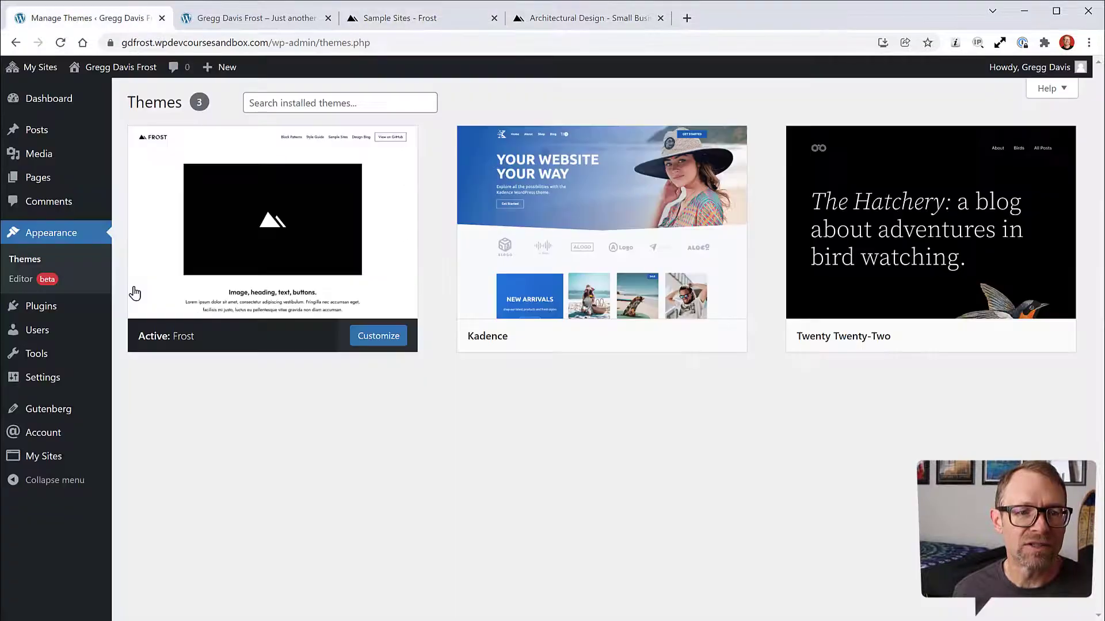
{"action": "mouse_move", "coordinate": [33, 359]}
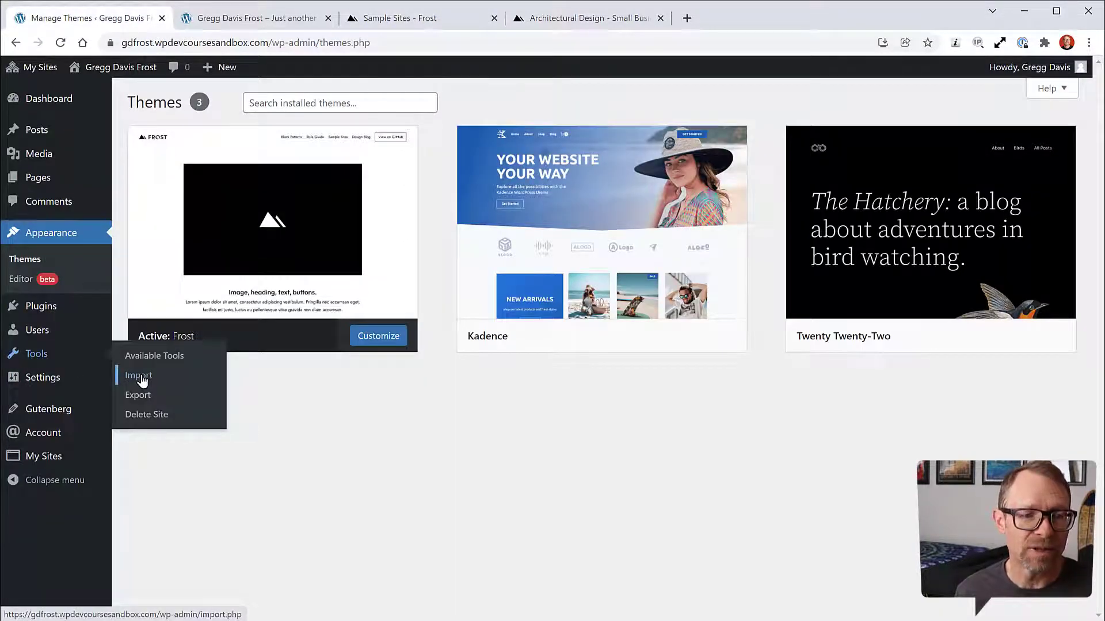
{"action": "left_click", "coordinate": [49, 309]}
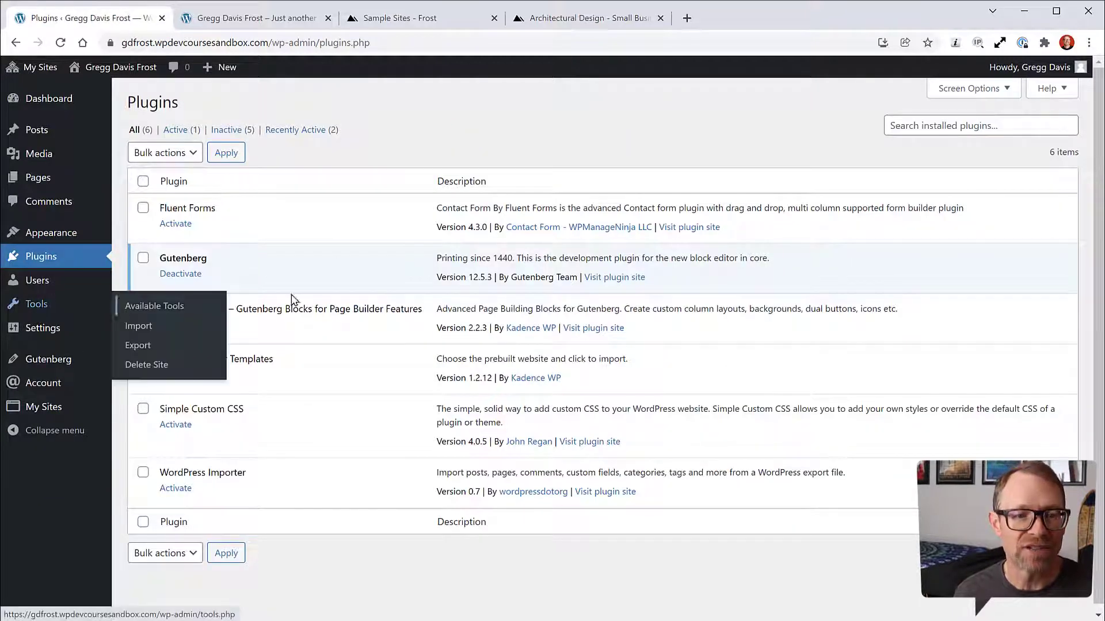
{"action": "left_click", "coordinate": [175, 489]}
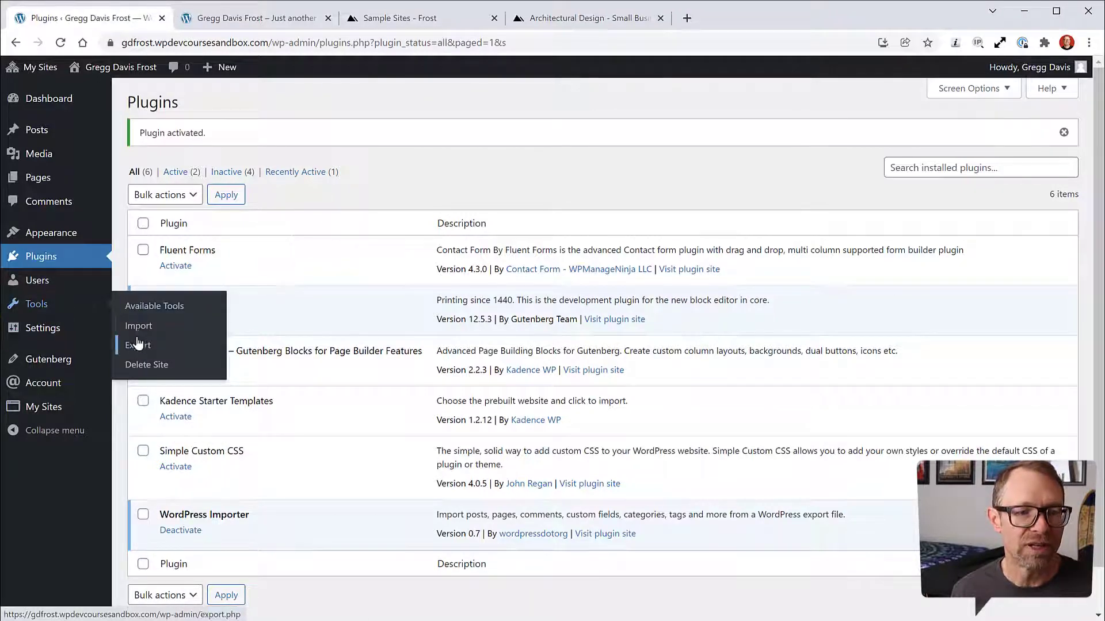
{"action": "left_click", "coordinate": [137, 325]}
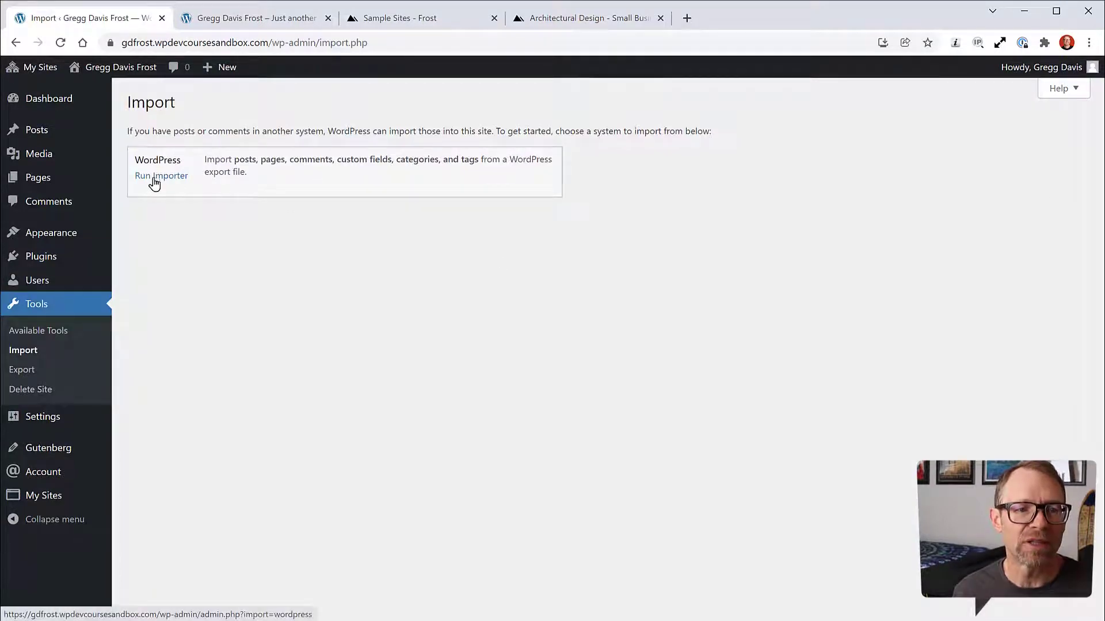
{"action": "left_click", "coordinate": [159, 176]}
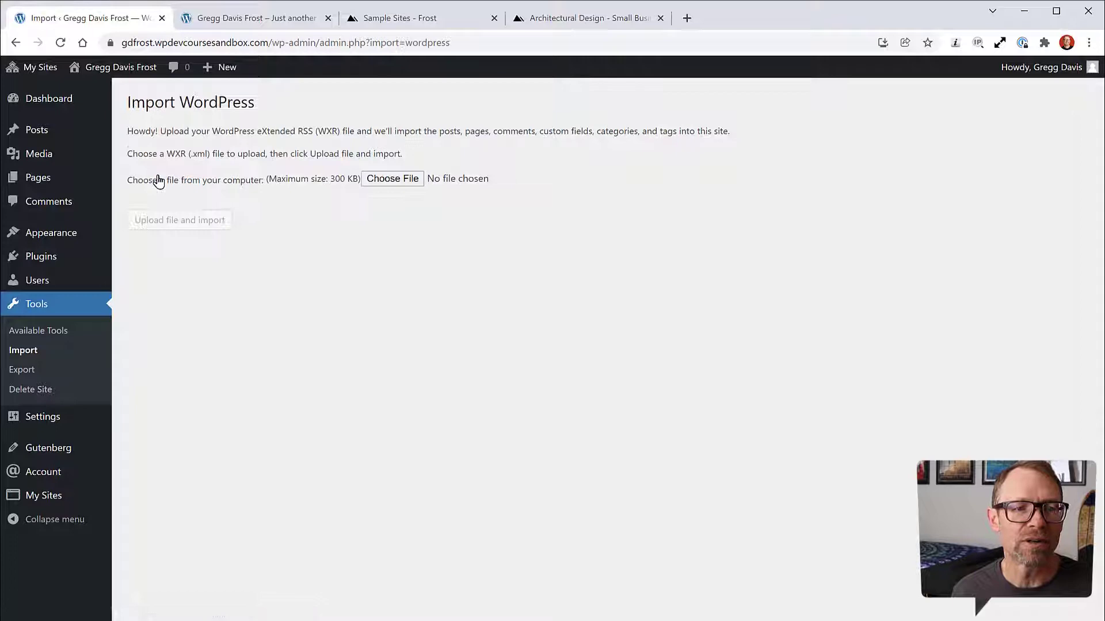
Open the file picker and go to the website company documents folder
{"action": "left_click", "coordinate": [410, 180]}
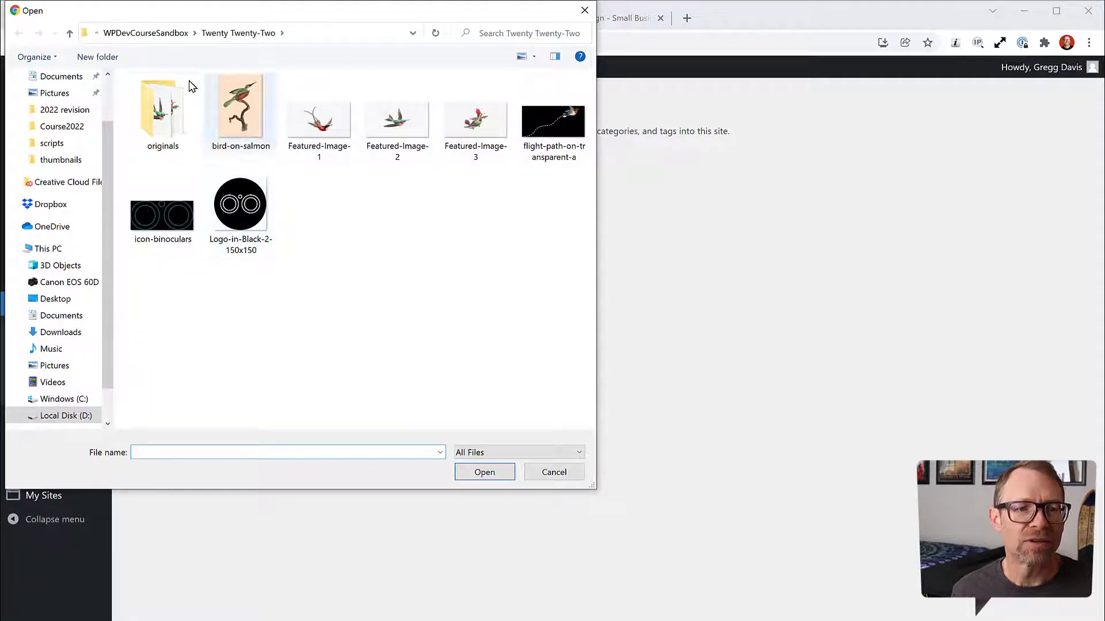
{"action": "left_click", "coordinate": [96, 33]}
{"action": "left_click", "coordinate": [103, 52]}
{"action": "scroll", "coordinate": [210, 219], "scroll_direction": "down", "scroll_amount": 3}
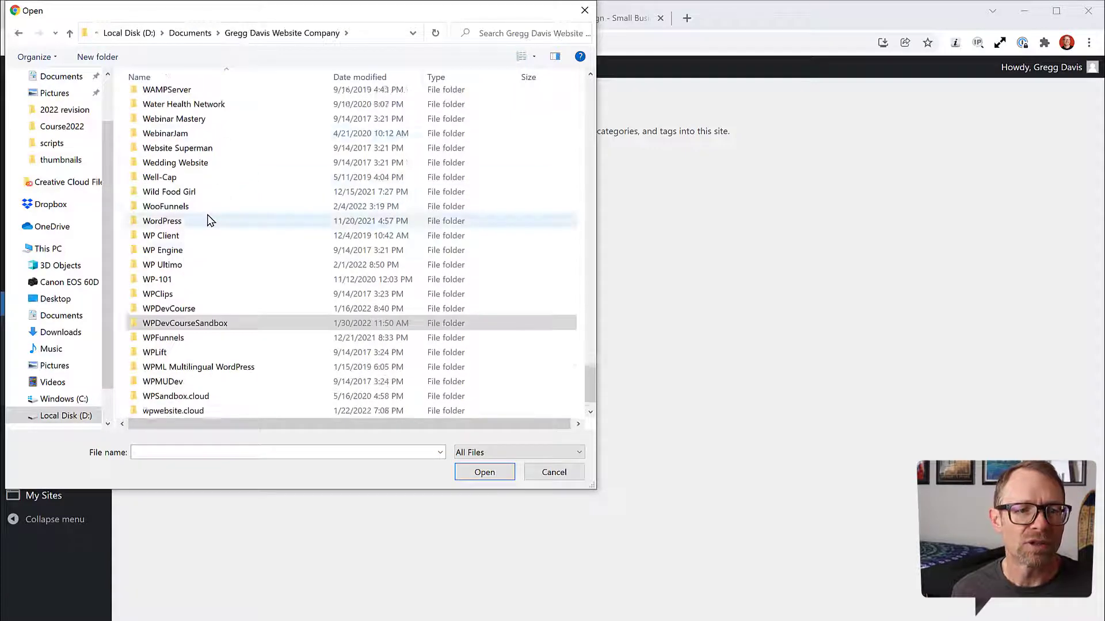
{"action": "scroll", "coordinate": [213, 221], "scroll_direction": "up", "scroll_amount": 10}
{"action": "scroll", "coordinate": [215, 225], "scroll_direction": "up", "scroll_amount": 20}
{"action": "scroll", "coordinate": [218, 227], "scroll_direction": "down", "scroll_amount": 10}
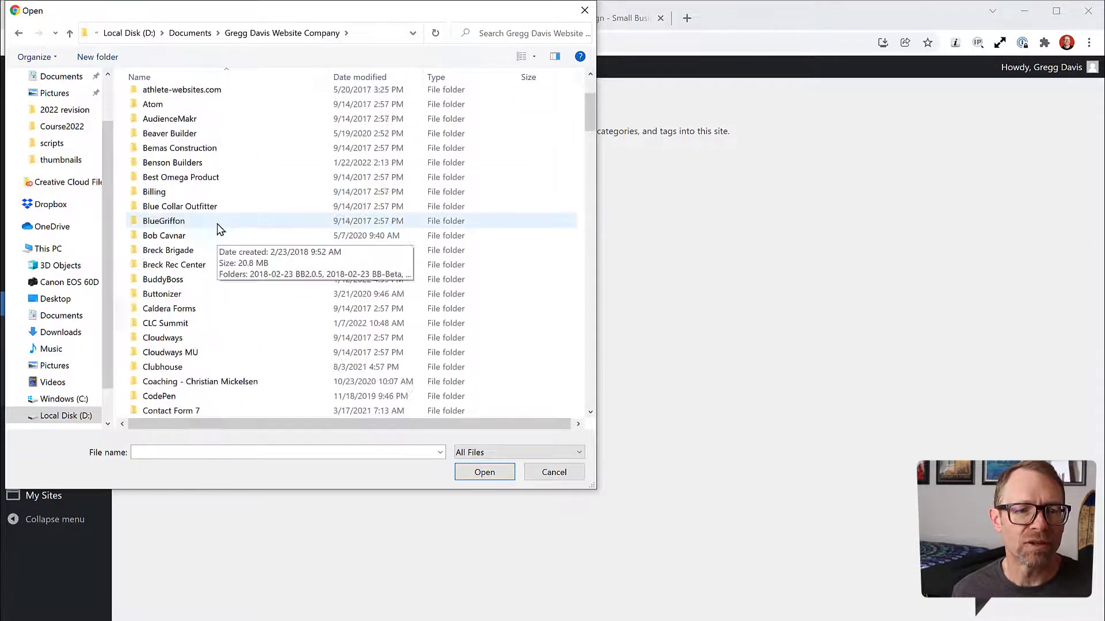
{"action": "scroll", "coordinate": [218, 229], "scroll_direction": "down", "scroll_amount": 1}
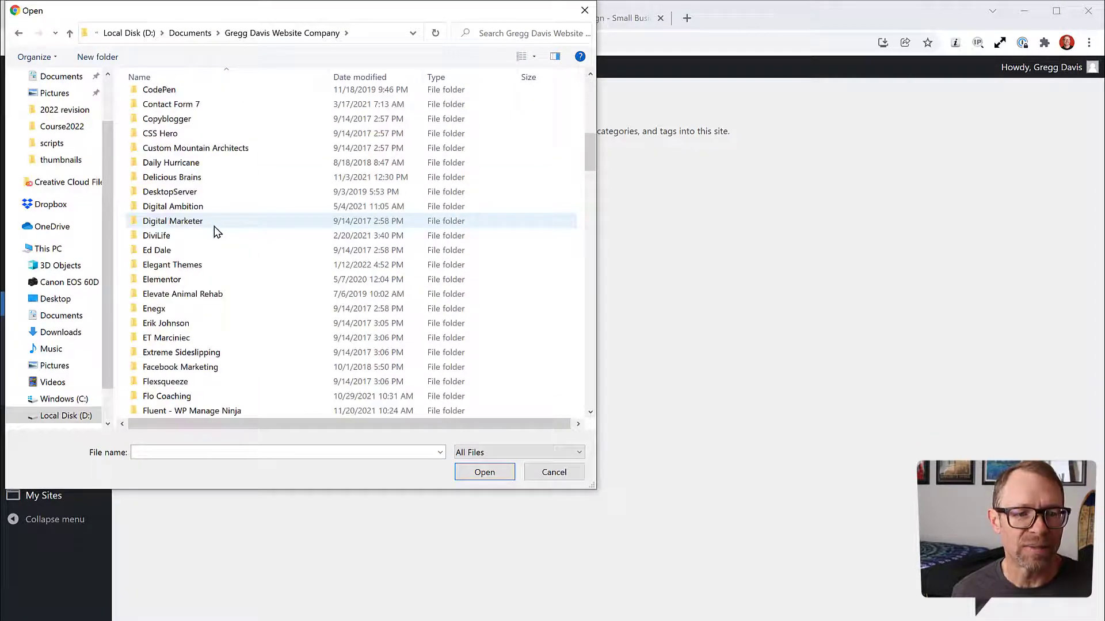
{"action": "scroll", "coordinate": [216, 230], "scroll_direction": "down", "scroll_amount": 2}
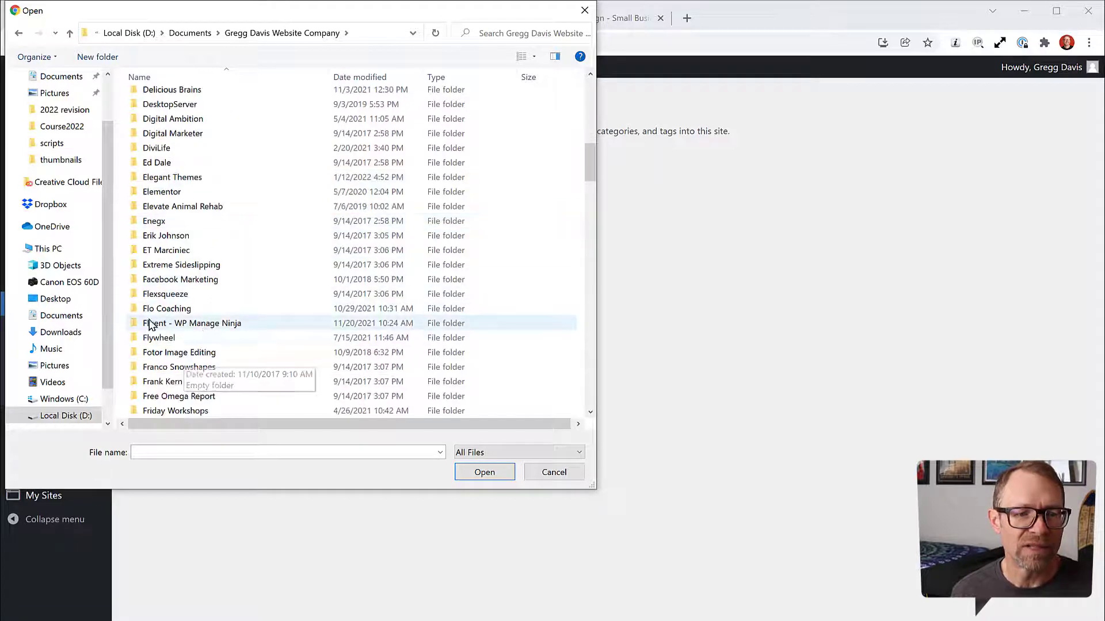
{"action": "scroll", "coordinate": [154, 318], "scroll_direction": "down", "scroll_amount": 4}
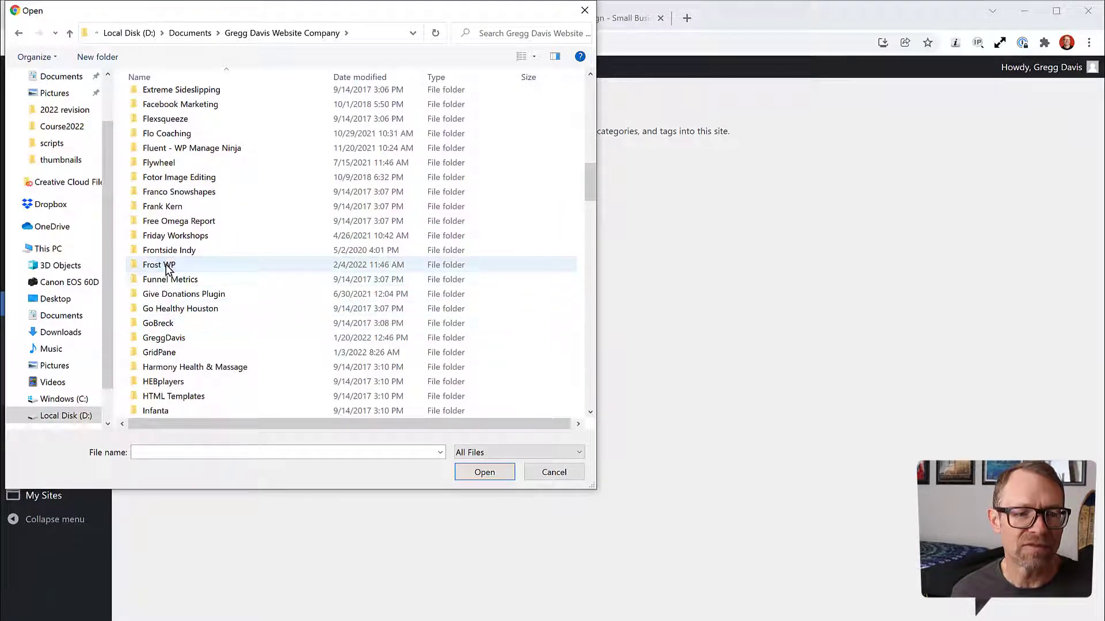
Select small-business.xml from Frost WP > XML sample sites > small-business
{"action": "double_click", "coordinate": [164, 263]}
{"action": "double_click", "coordinate": [202, 100]}
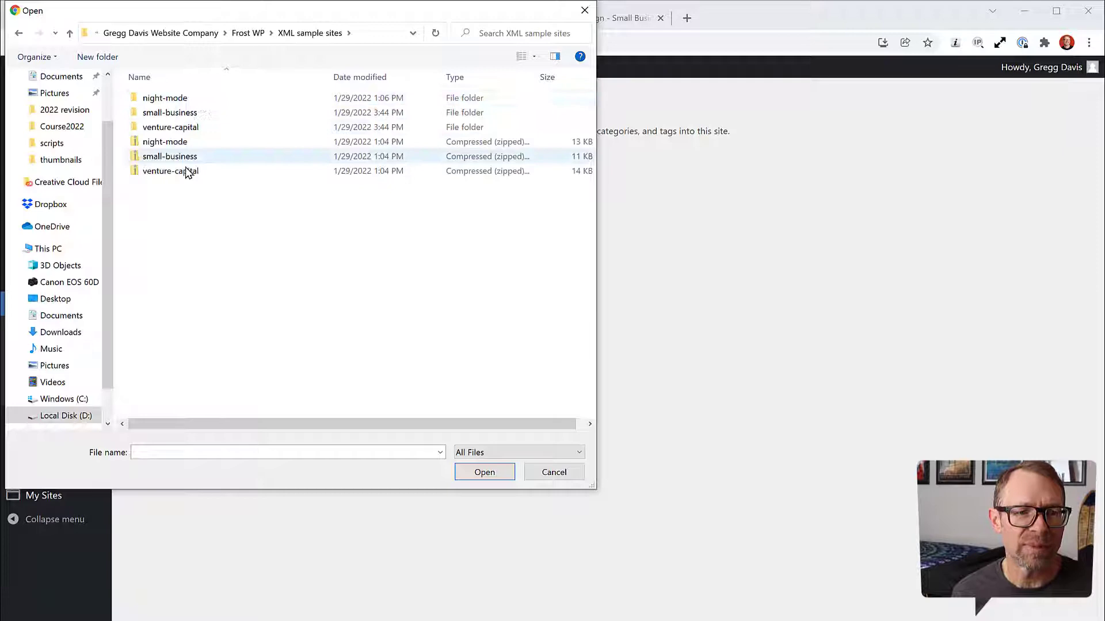
{"action": "double_click", "coordinate": [190, 114]}
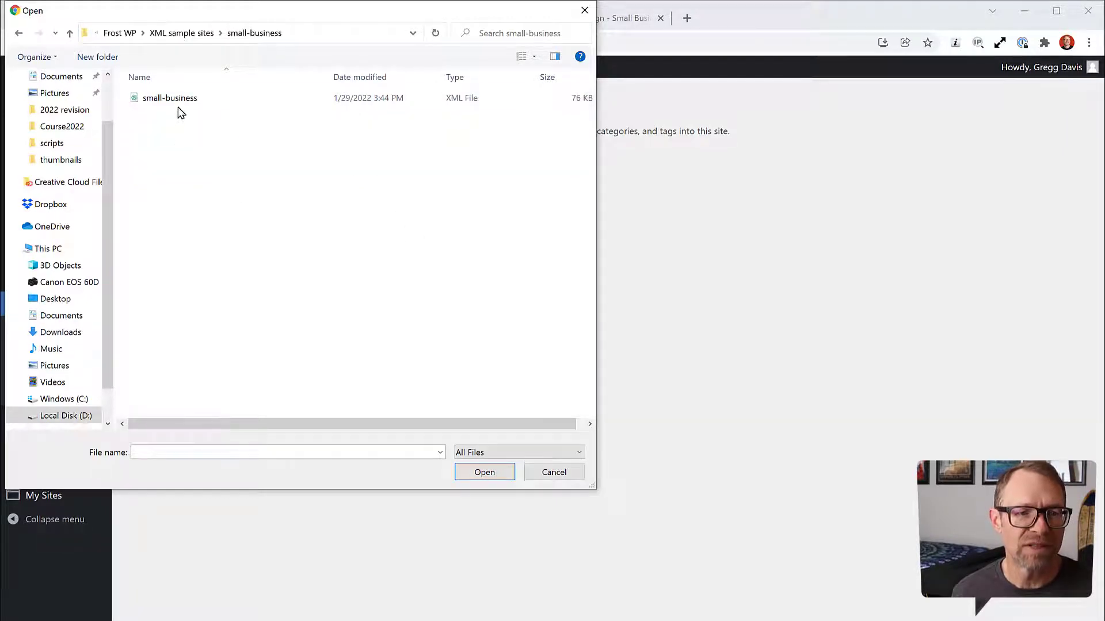
{"action": "left_click", "coordinate": [182, 100]}
Upload small-business.xml, assign its posts to the existing admin user, and import attachments
{"action": "left_click", "coordinate": [485, 473]}
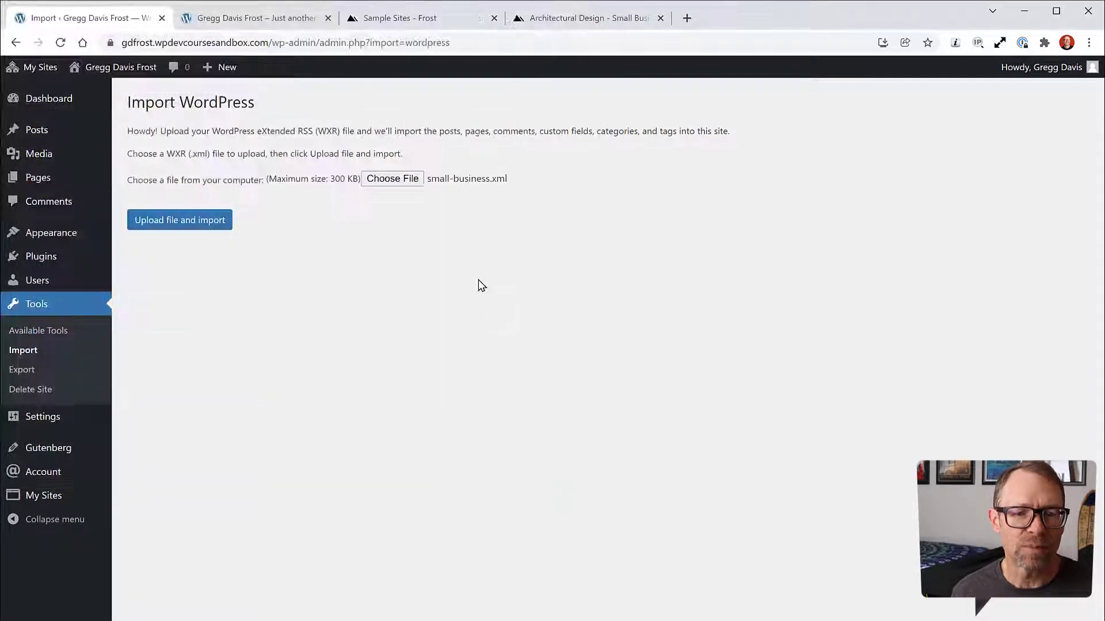
{"action": "left_click", "coordinate": [189, 226]}
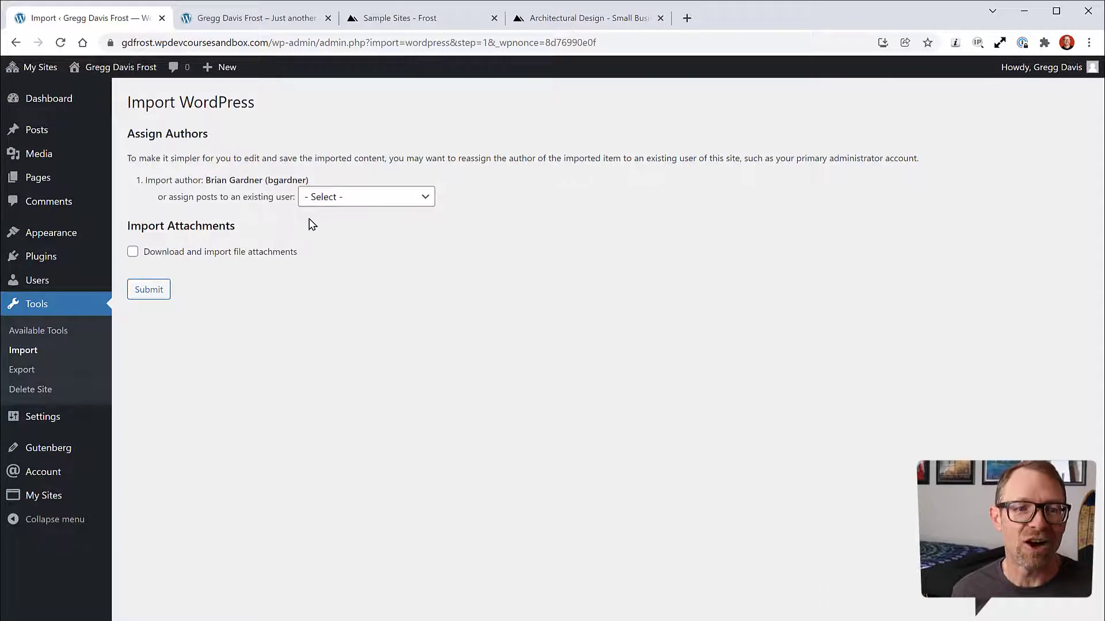
{"action": "left_click", "coordinate": [385, 200]}
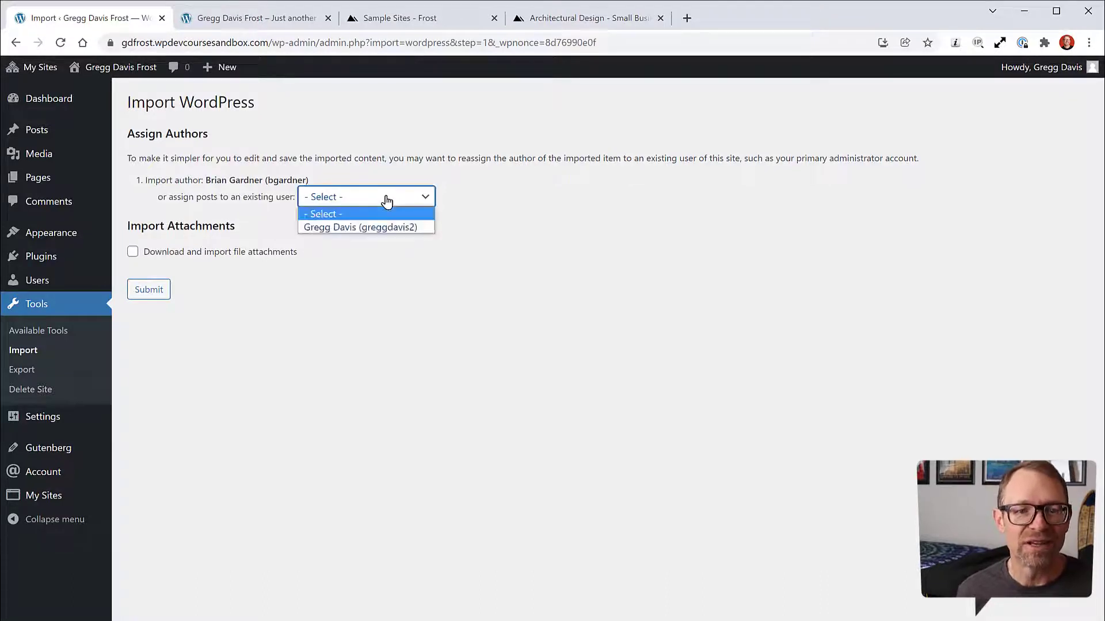
{"action": "left_click", "coordinate": [364, 226]}
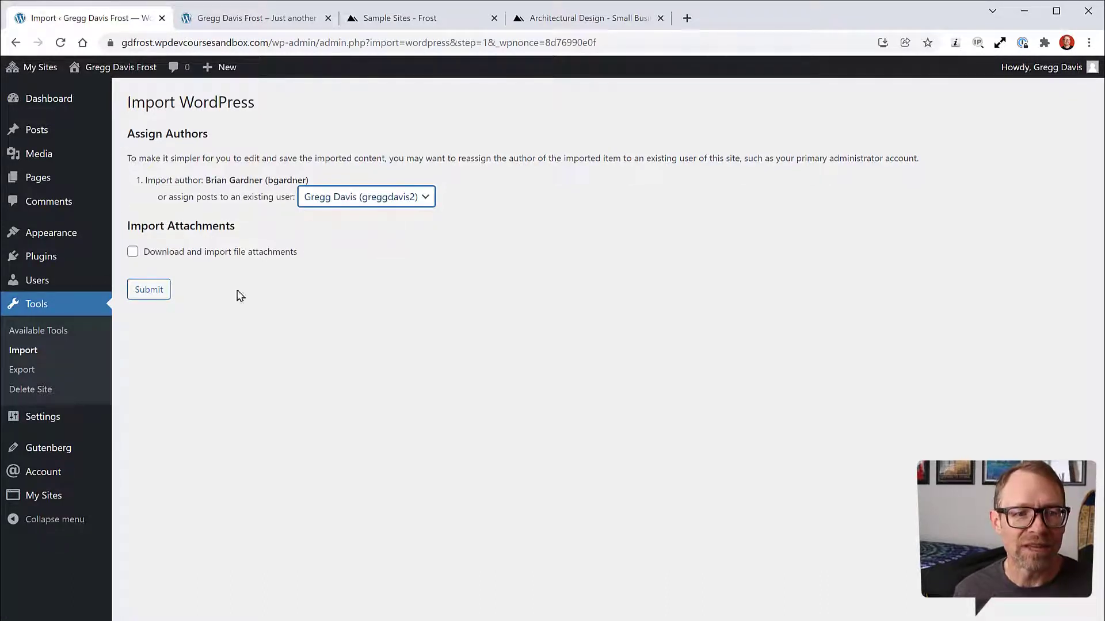
{"action": "left_click", "coordinate": [132, 252]}
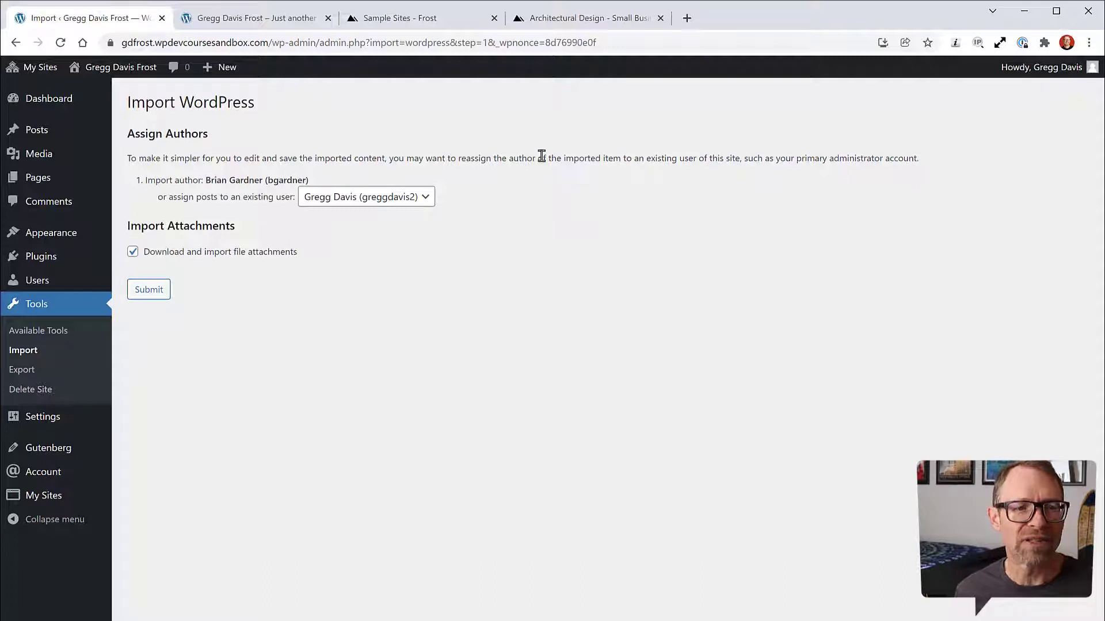
Permanently delete small-business.xml_.txt from the Media Library, leaving the four images
{"action": "mouse_move", "coordinate": [45, 160]}
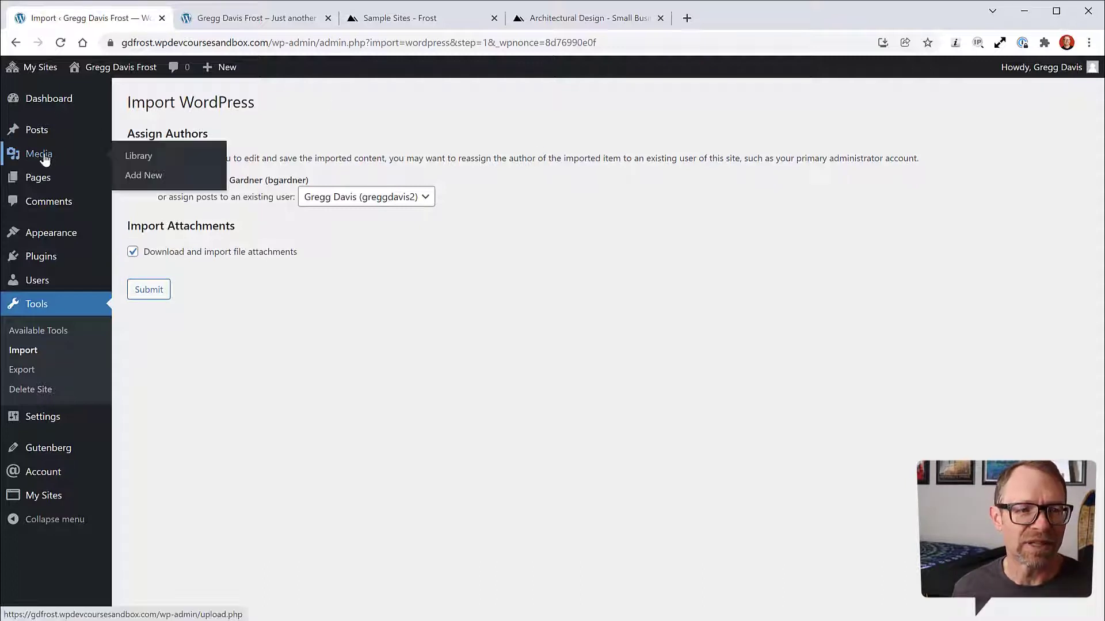
{"action": "left_click", "coordinate": [139, 156]}
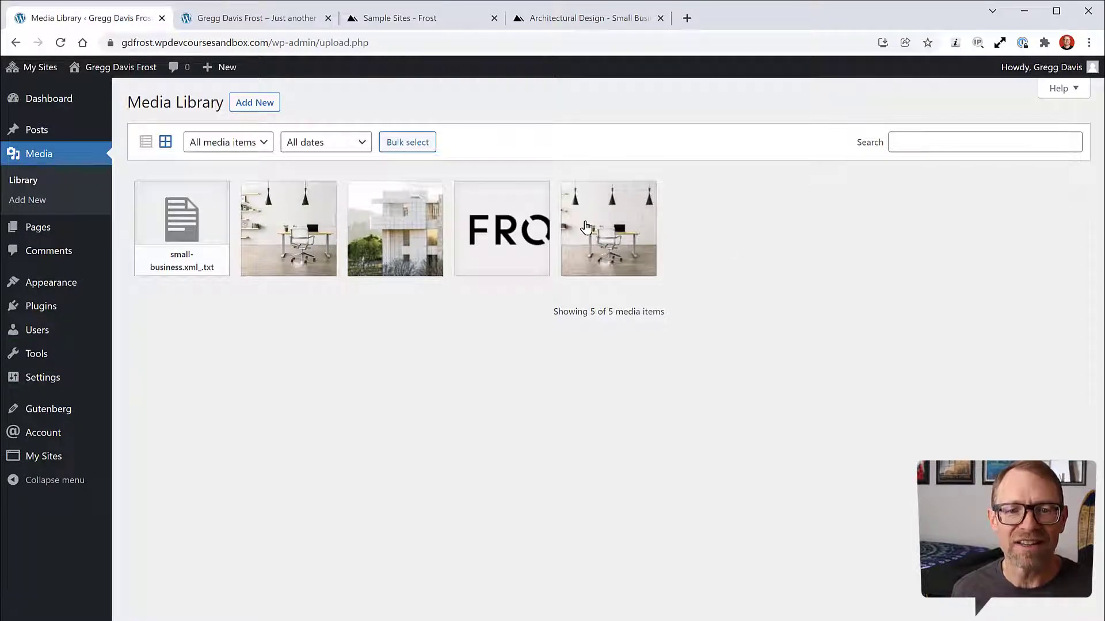
{"action": "left_click", "coordinate": [186, 225]}
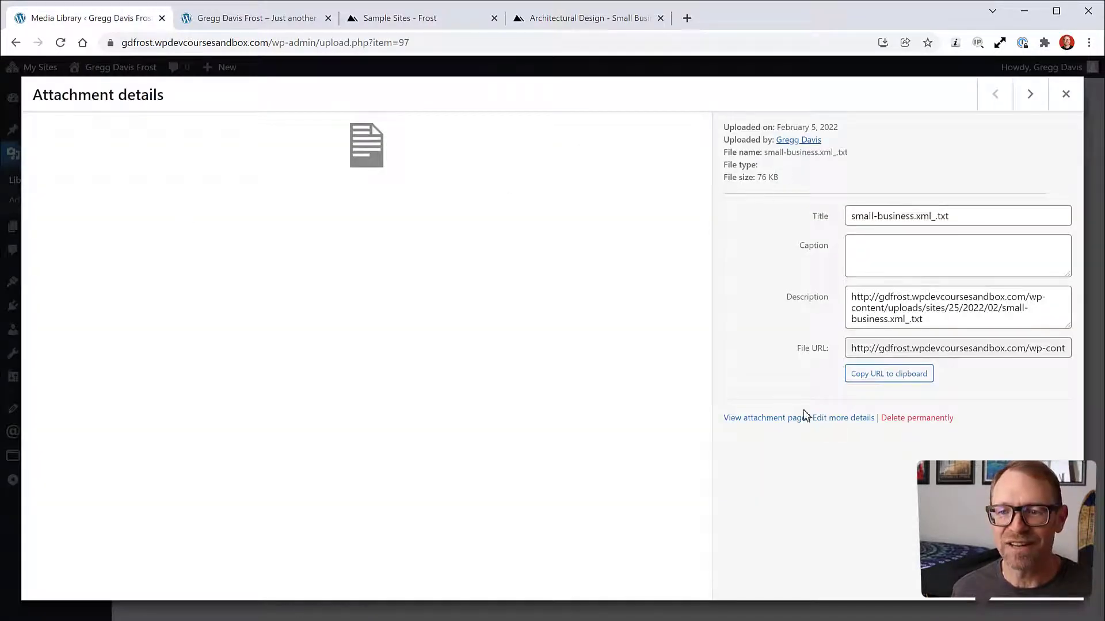
{"action": "left_click", "coordinate": [915, 418]}
{"action": "left_click", "coordinate": [622, 140]}
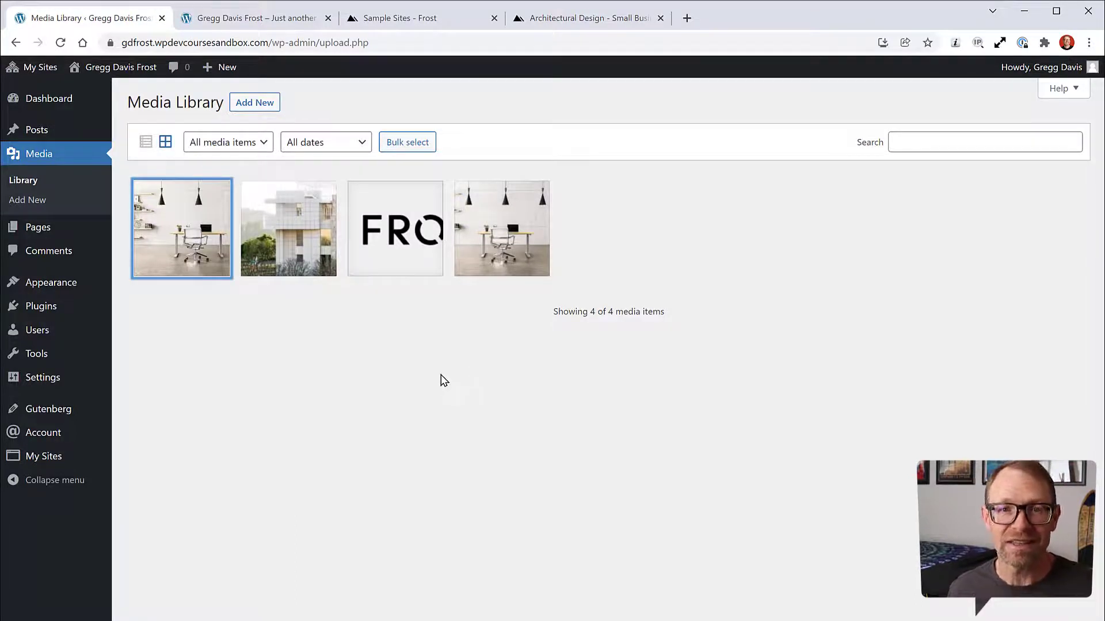
{"action": "left_click", "coordinate": [317, 346]}
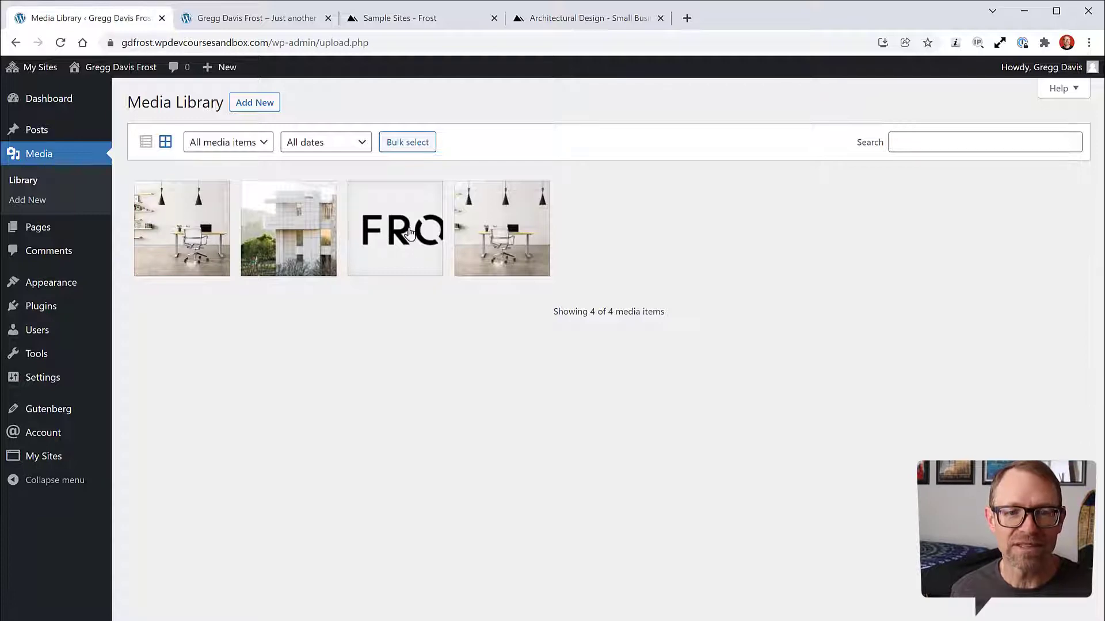
View small-business-about's details, then small-business.jpg (1920×960, 249 KB, alt text set)
{"action": "left_click", "coordinate": [187, 249]}
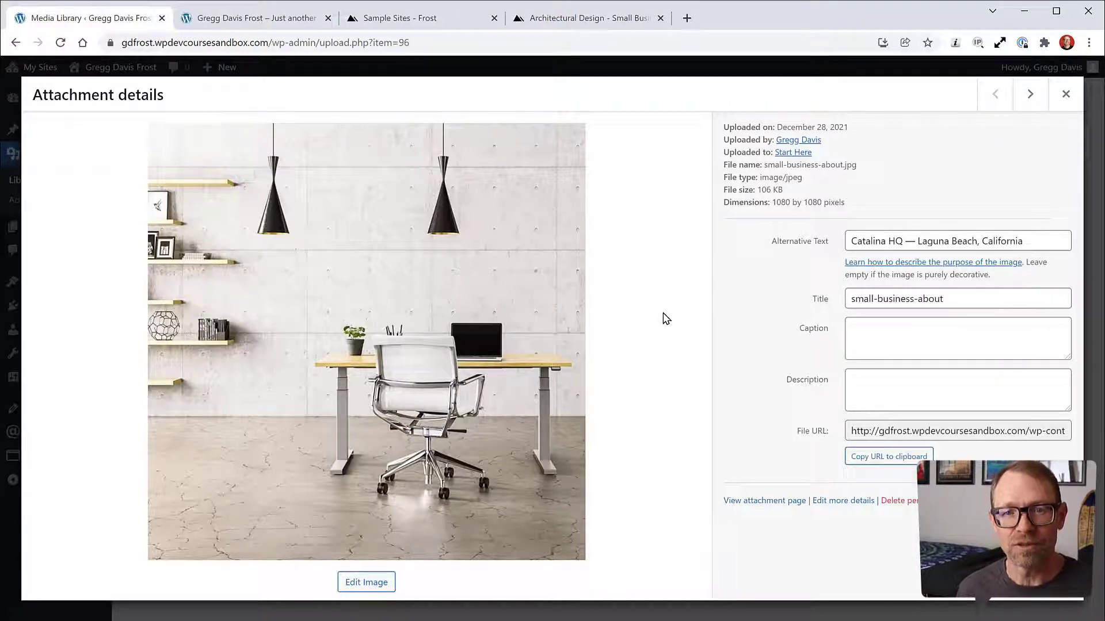
{"action": "left_click", "coordinate": [1030, 95]}
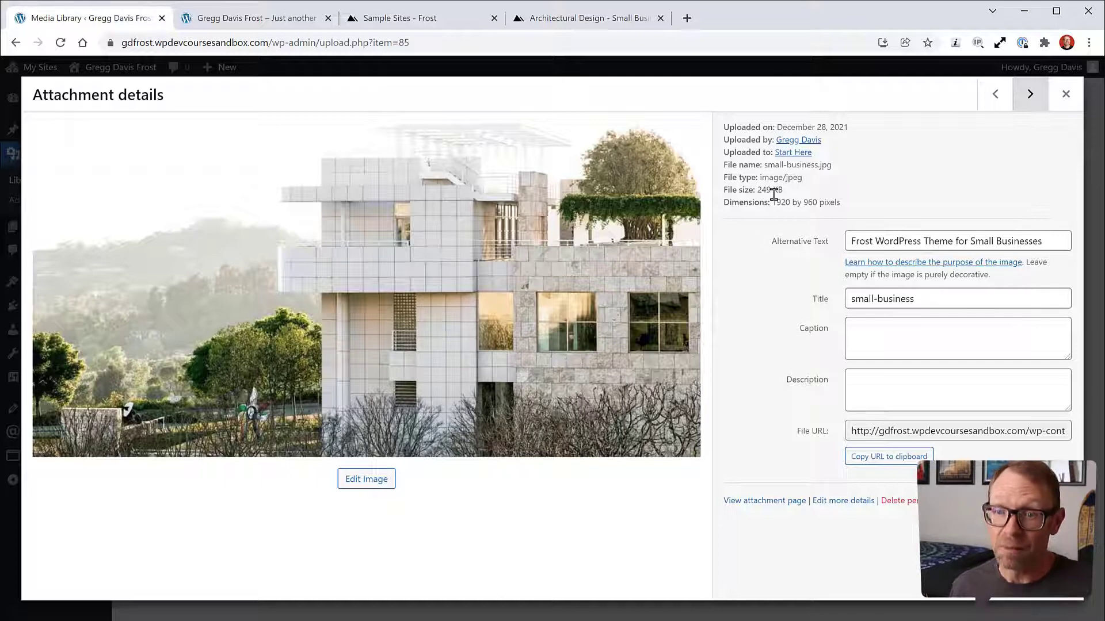
Review logo-black.png and small-business-services.jpg details, then close back to the 4-item grid
{"action": "left_click", "coordinate": [1029, 95]}
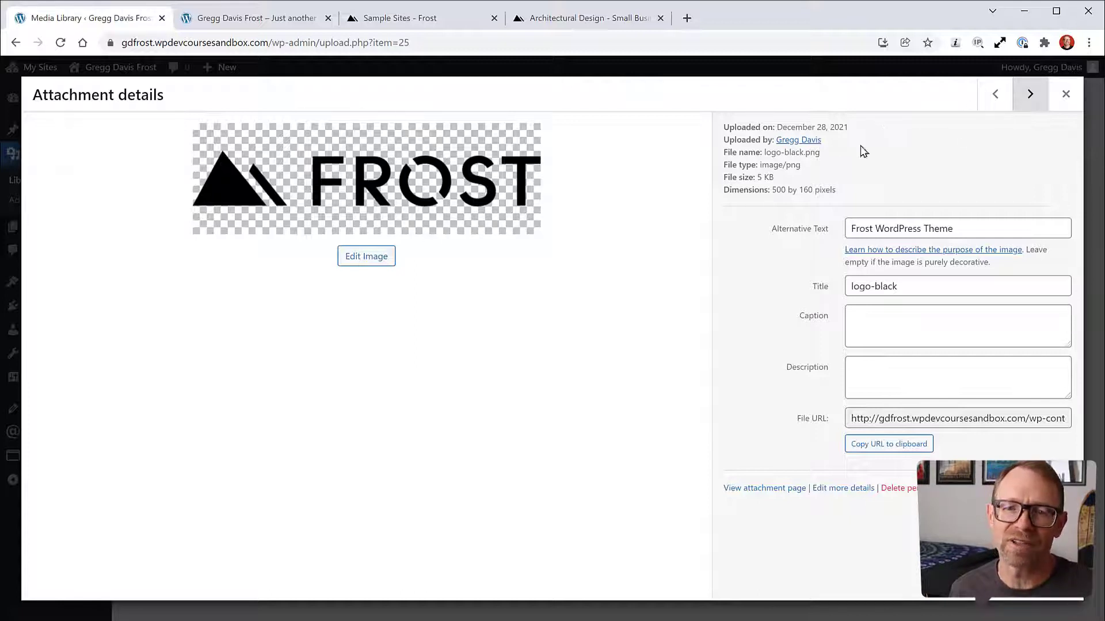
{"action": "left_click", "coordinate": [1032, 97]}
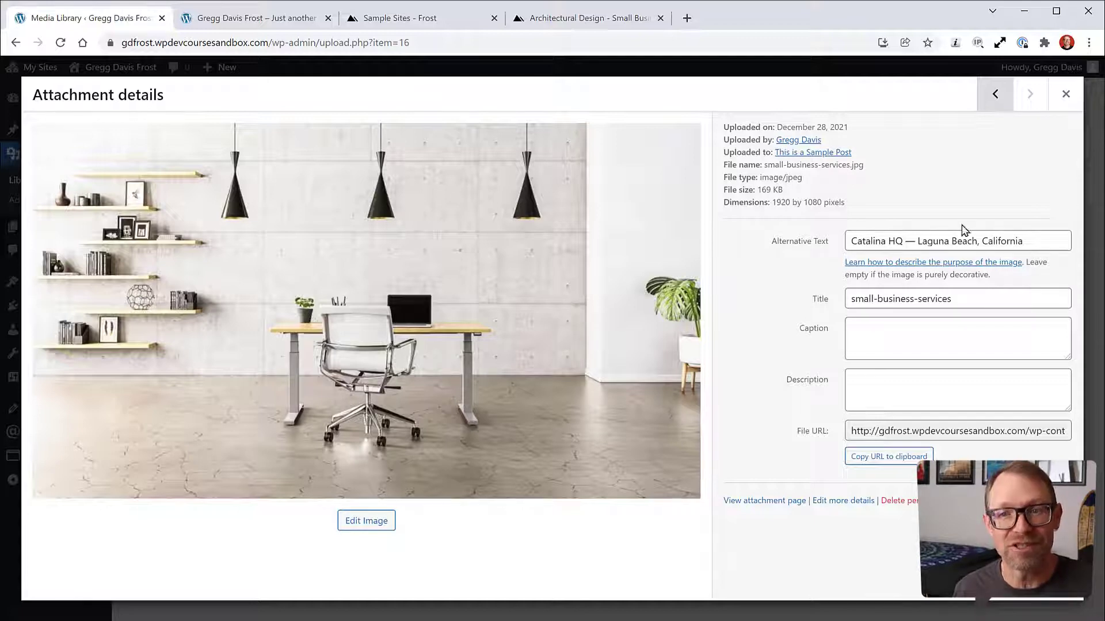
{"action": "left_click", "coordinate": [1066, 95]}
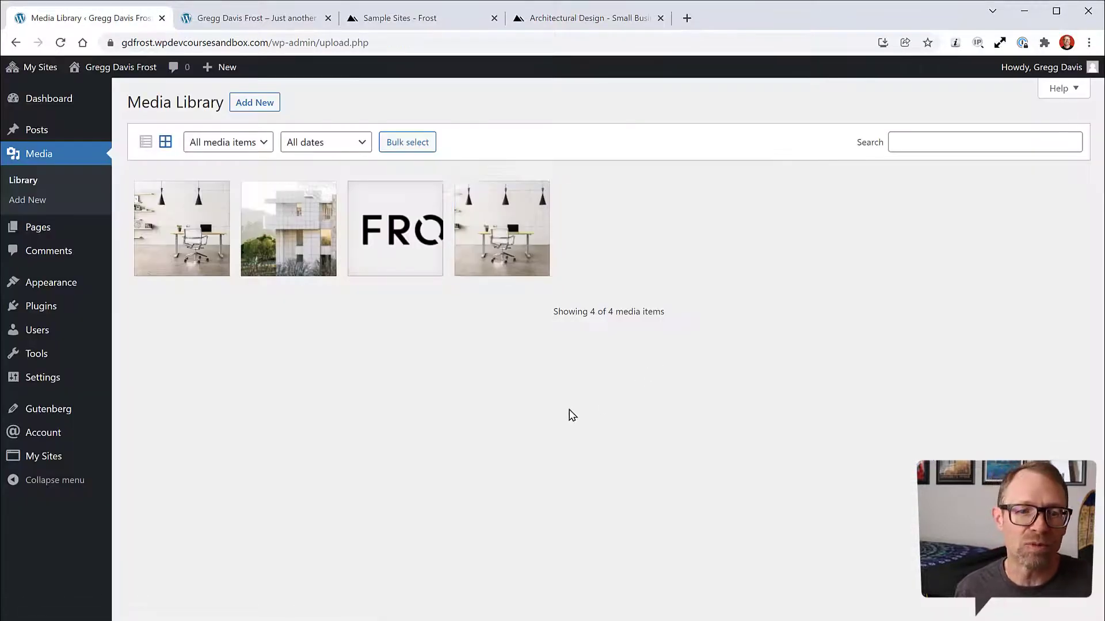
Show All Pages, listing the eight imported pages with Start Here as the front page
{"action": "left_click", "coordinate": [35, 227]}
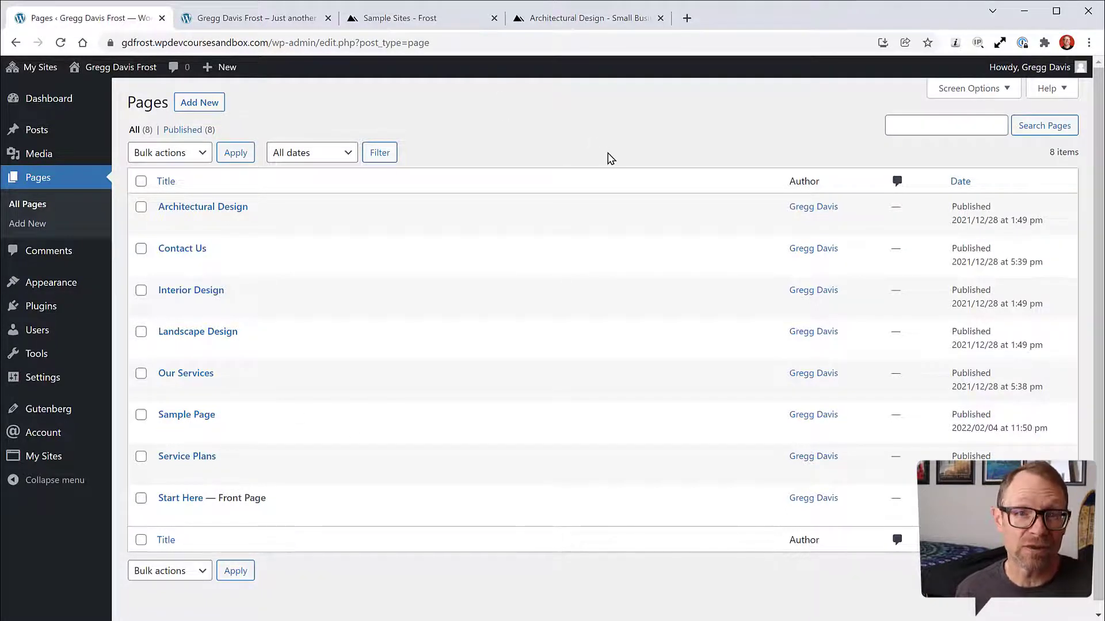
In Reading Settings, keep 'A static page' with Start Here as the homepage, and save
{"action": "mouse_move", "coordinate": [95, 373]}
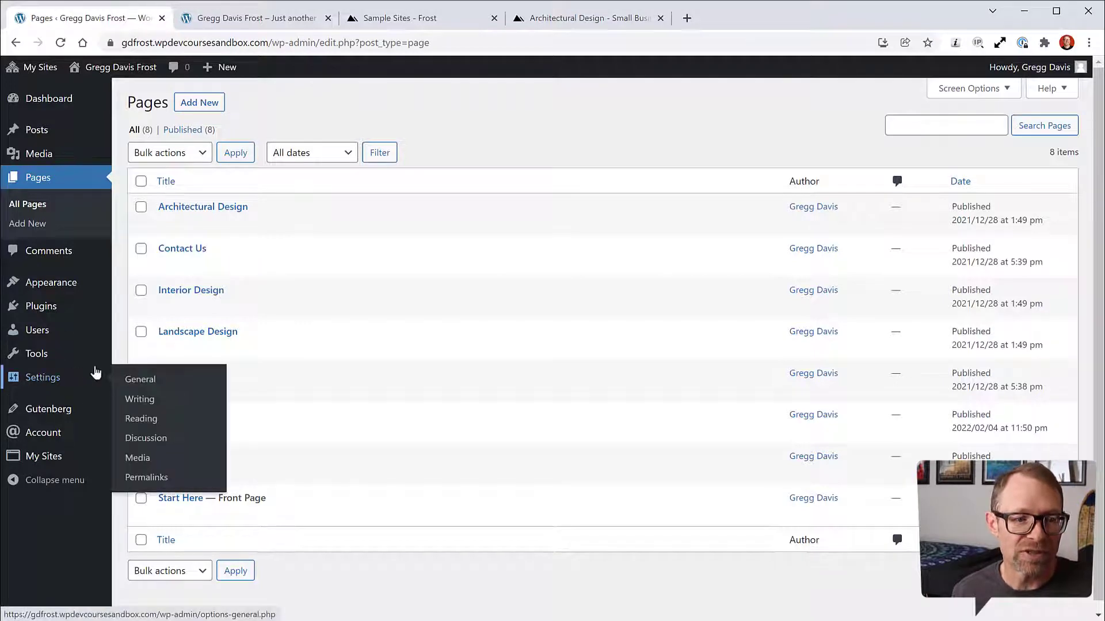
{"action": "left_click", "coordinate": [147, 420]}
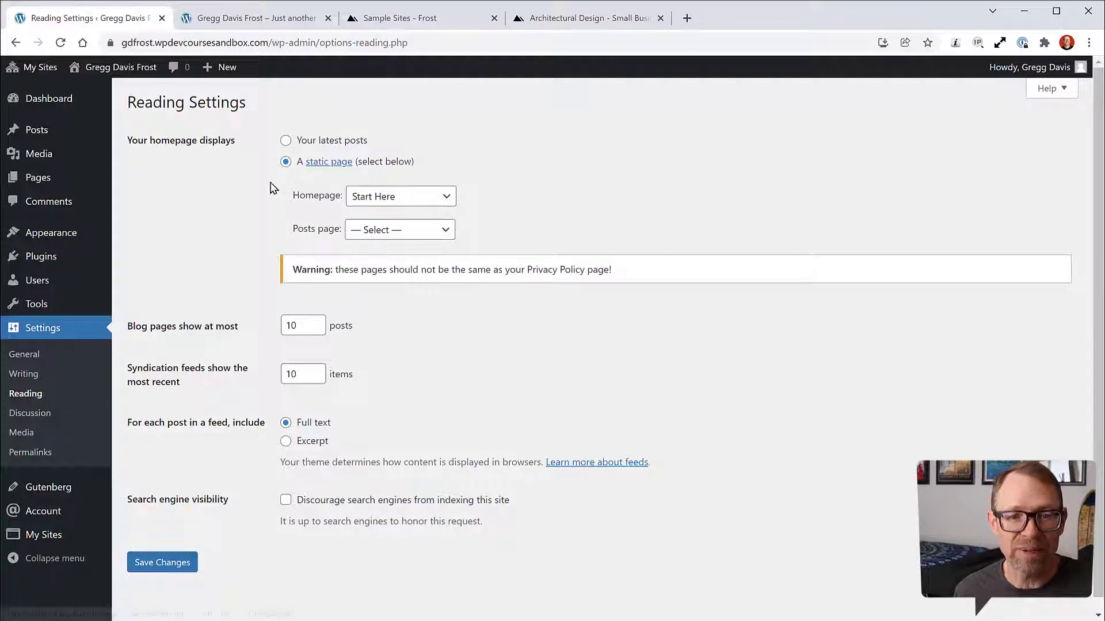
{"action": "left_click", "coordinate": [386, 199]}
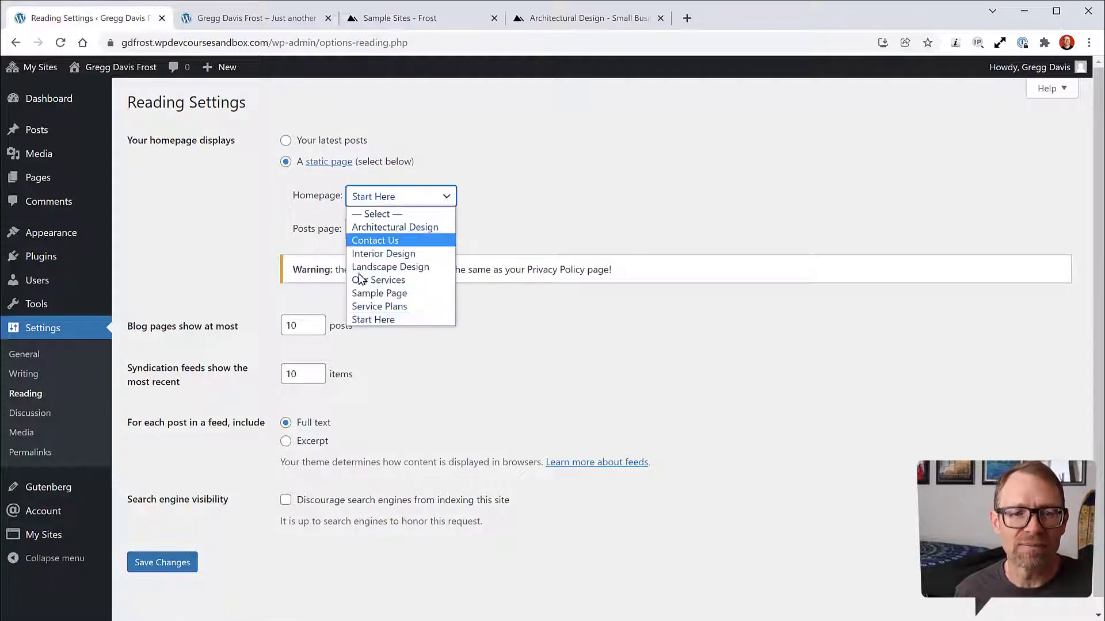
{"action": "left_click", "coordinate": [368, 321]}
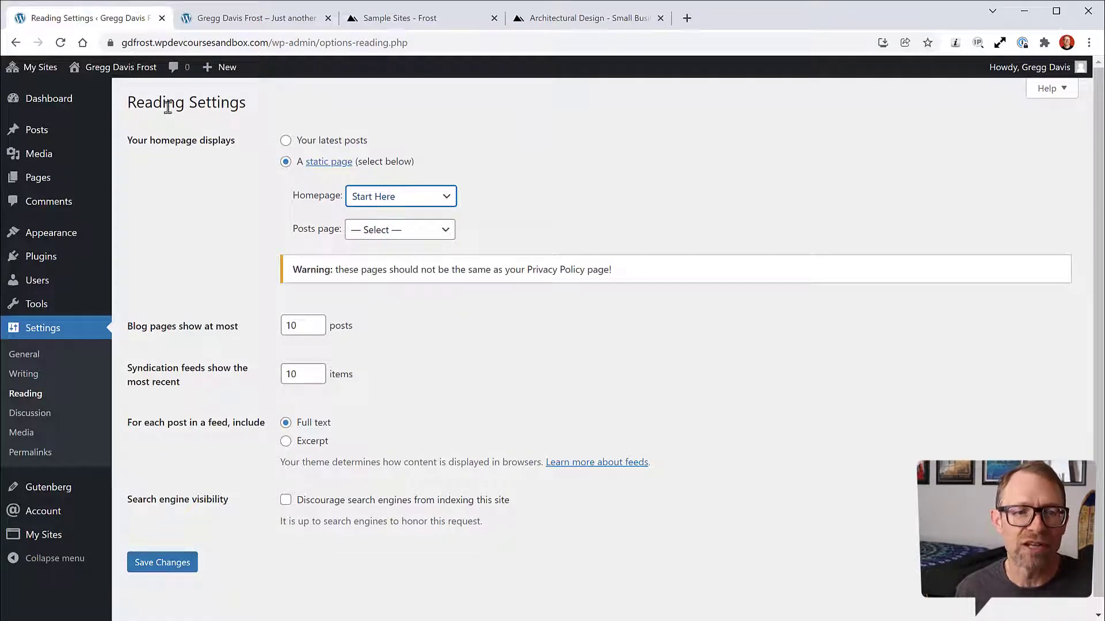
{"action": "scroll", "coordinate": [217, 259], "scroll_direction": "down", "scroll_amount": 1}
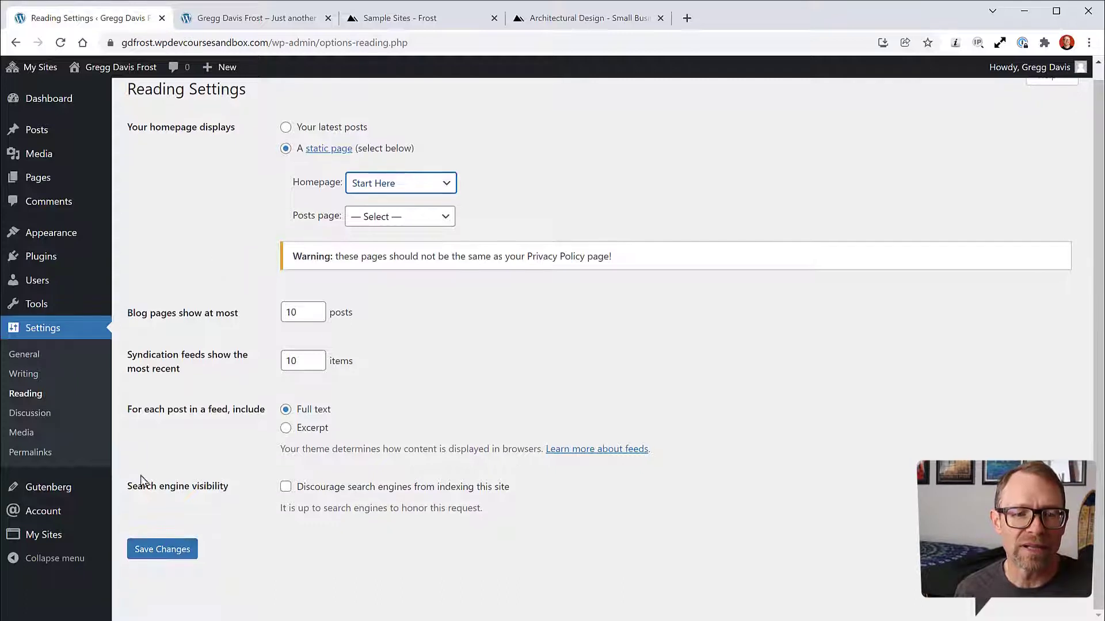
{"action": "left_click", "coordinate": [153, 550]}
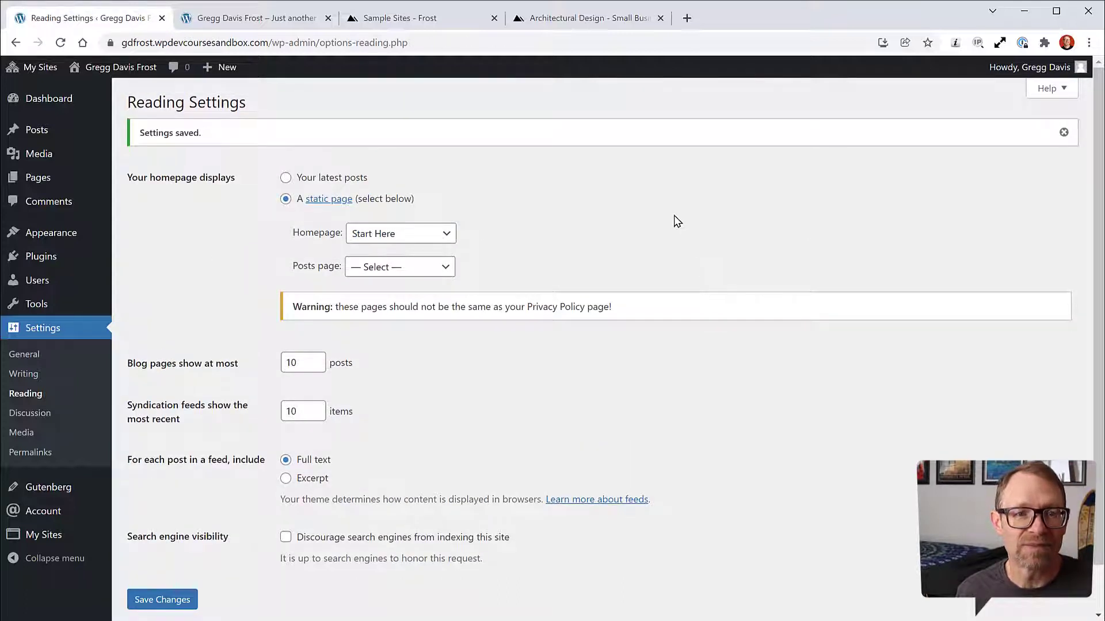
Open the live site from the admin bar's Visit Site link in a new tab
{"action": "mouse_move", "coordinate": [98, 69]}
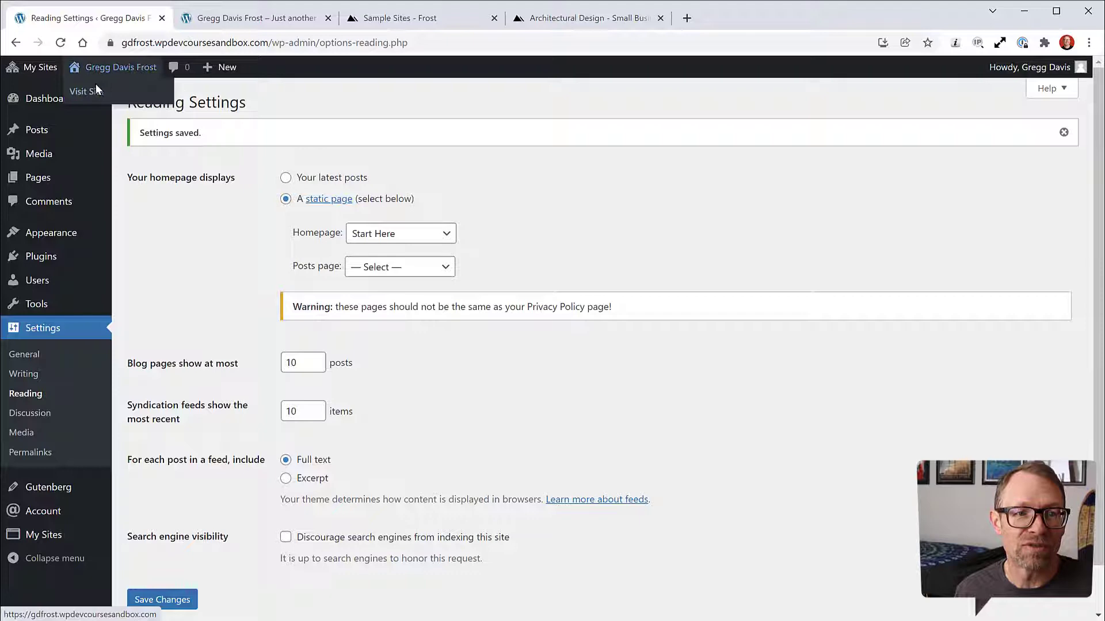
{"action": "right_click", "coordinate": [91, 96]}
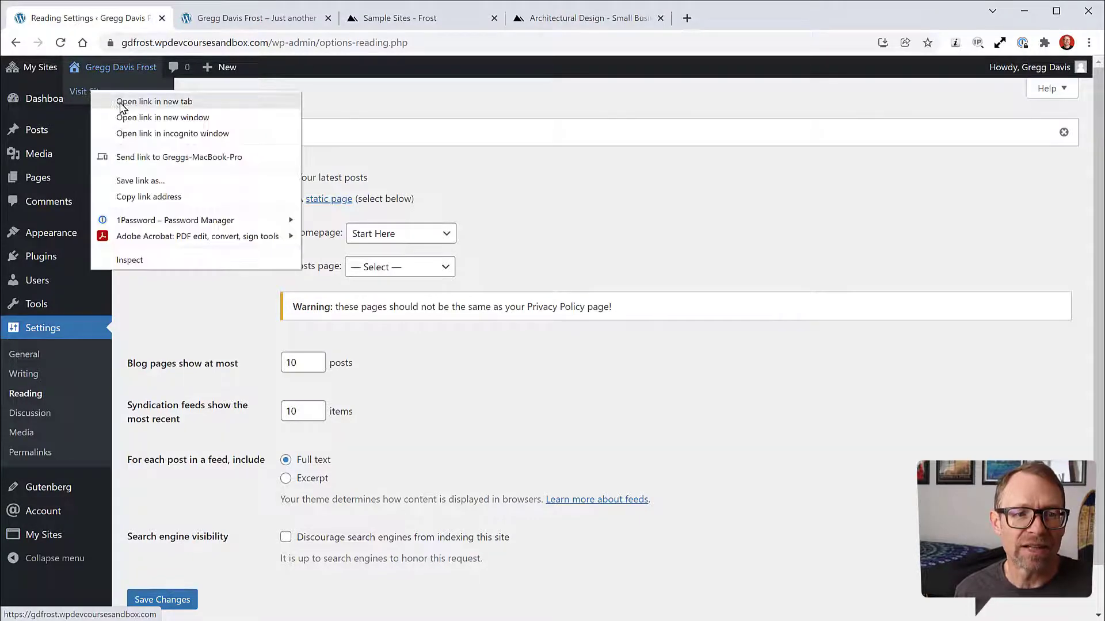
{"action": "left_click", "coordinate": [112, 101]}
{"action": "left_click", "coordinate": [410, 20]}
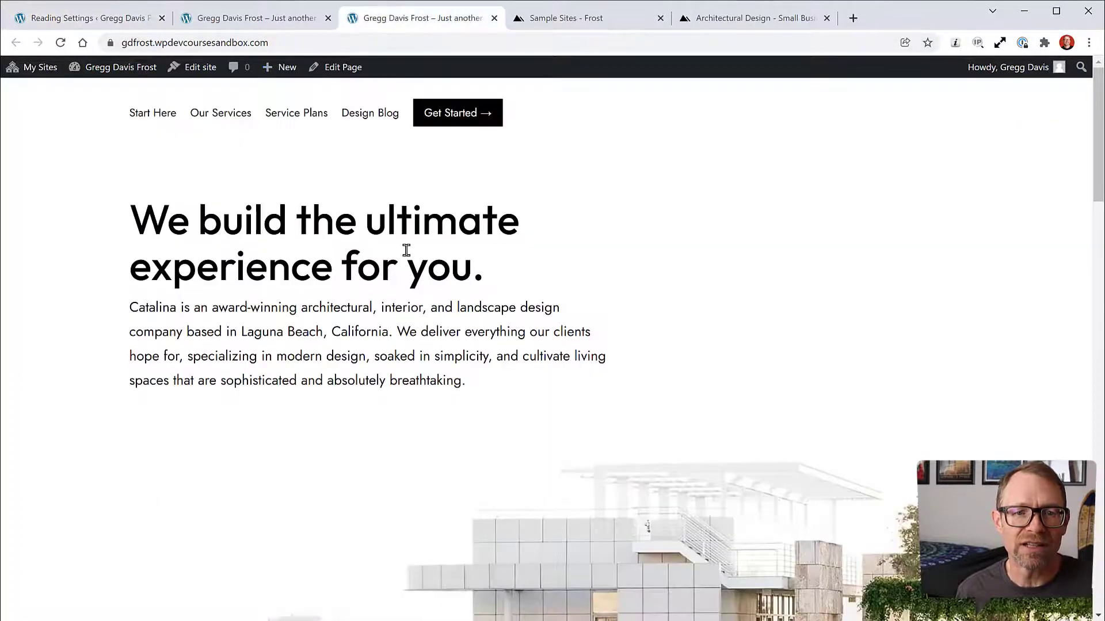
Scroll through the front page to review the Start Here layout in the Frost design
{"action": "scroll", "coordinate": [728, 303], "scroll_direction": "down", "scroll_amount": 1}
{"action": "scroll", "coordinate": [728, 303], "scroll_direction": "down", "scroll_amount": 15}
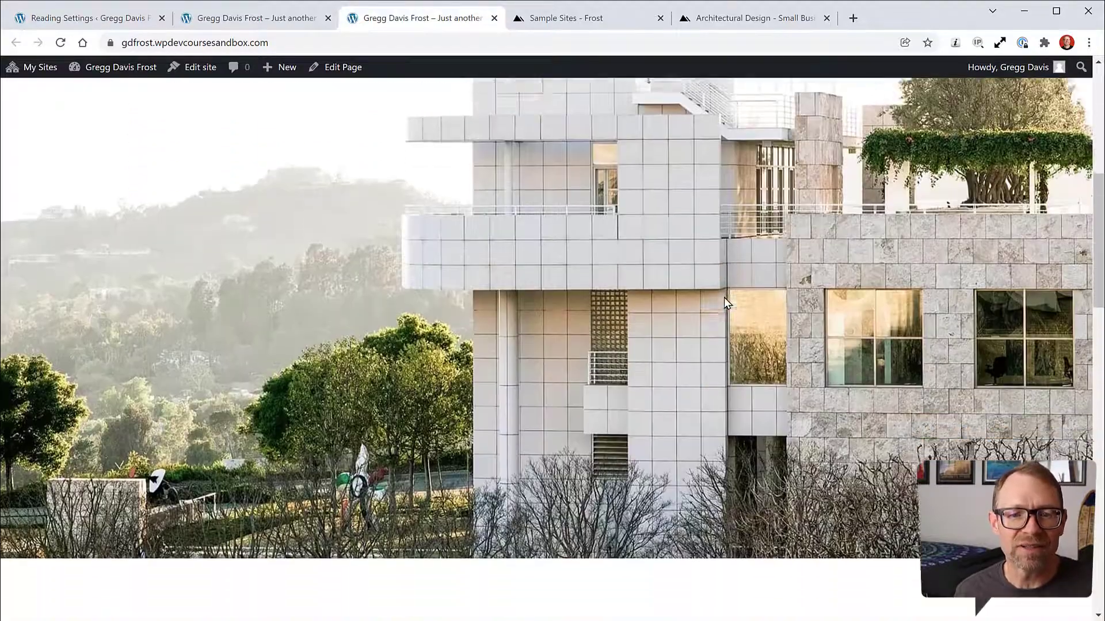
{"action": "scroll", "coordinate": [728, 303], "scroll_direction": "down", "scroll_amount": 15}
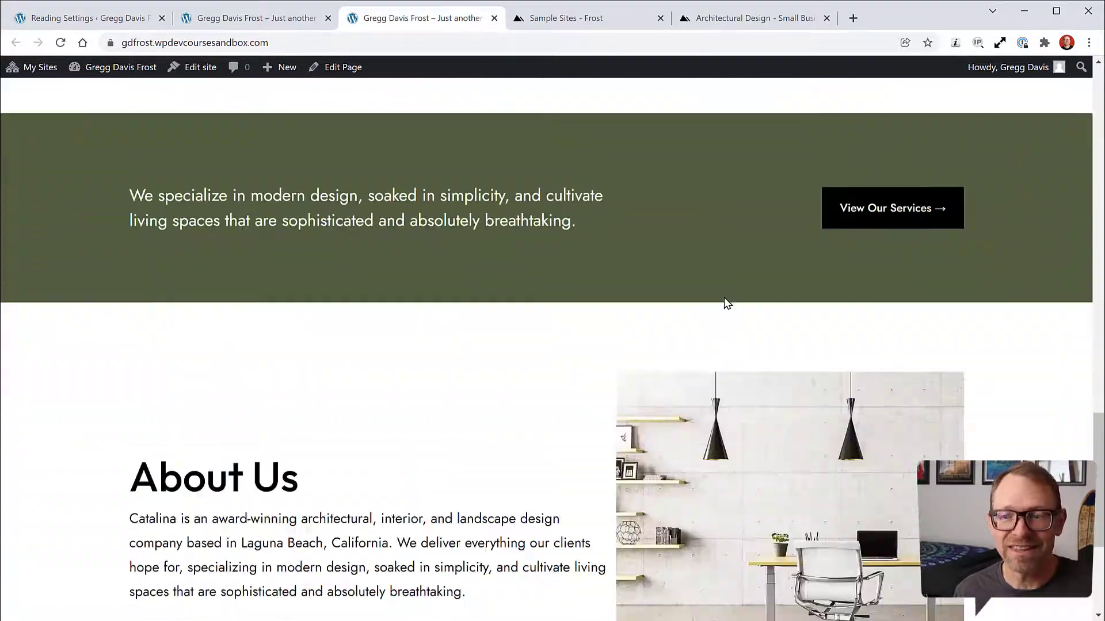
{"action": "scroll", "coordinate": [728, 303], "scroll_direction": "up", "scroll_amount": 1}
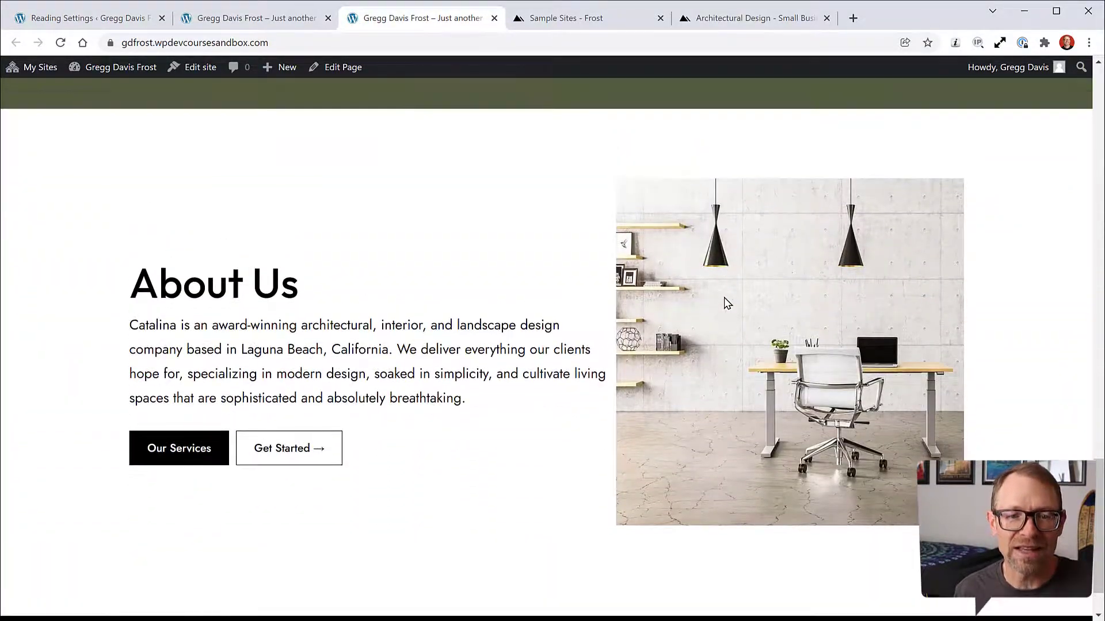
{"action": "scroll", "coordinate": [727, 303], "scroll_direction": "down", "scroll_amount": 1}
{"action": "scroll", "coordinate": [504, 555], "scroll_direction": "up", "scroll_amount": 15}
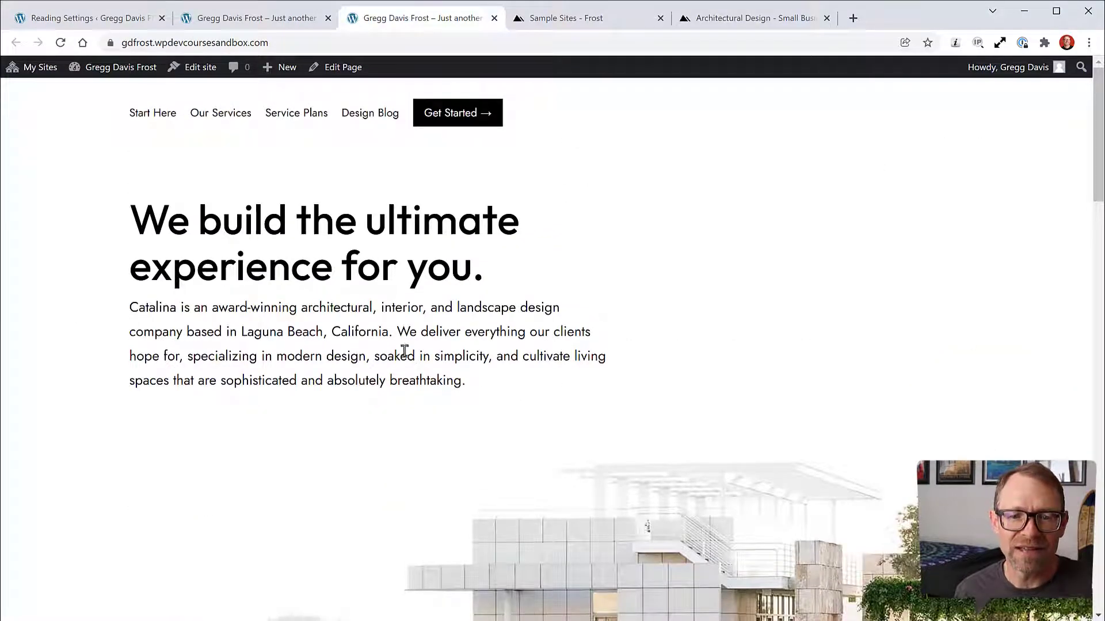
{"action": "scroll", "coordinate": [650, 304], "scroll_direction": "down", "scroll_amount": 6}
{"action": "scroll", "coordinate": [649, 303], "scroll_direction": "up", "scroll_amount": 6}
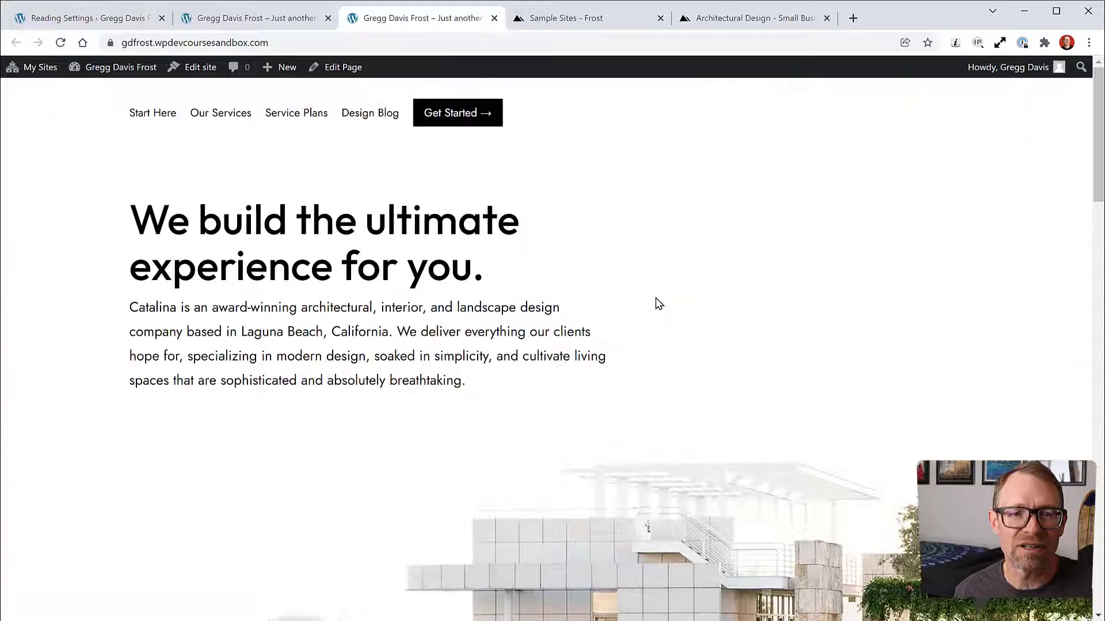